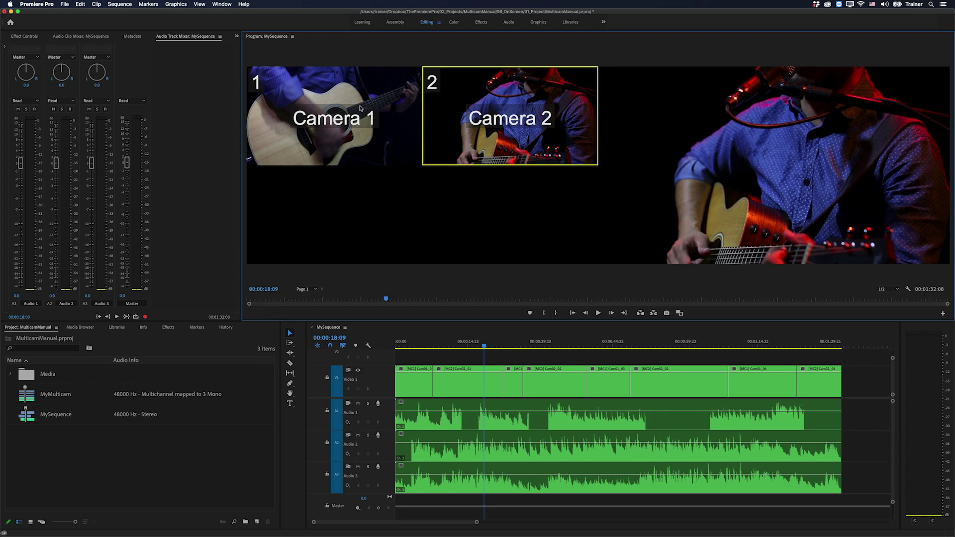
# Step: Switch the multicam clip between Camera 1 and Camera 2, flatten it, then undo the flatten
pyautogui.press('1')
pyautogui.click(483, 120)
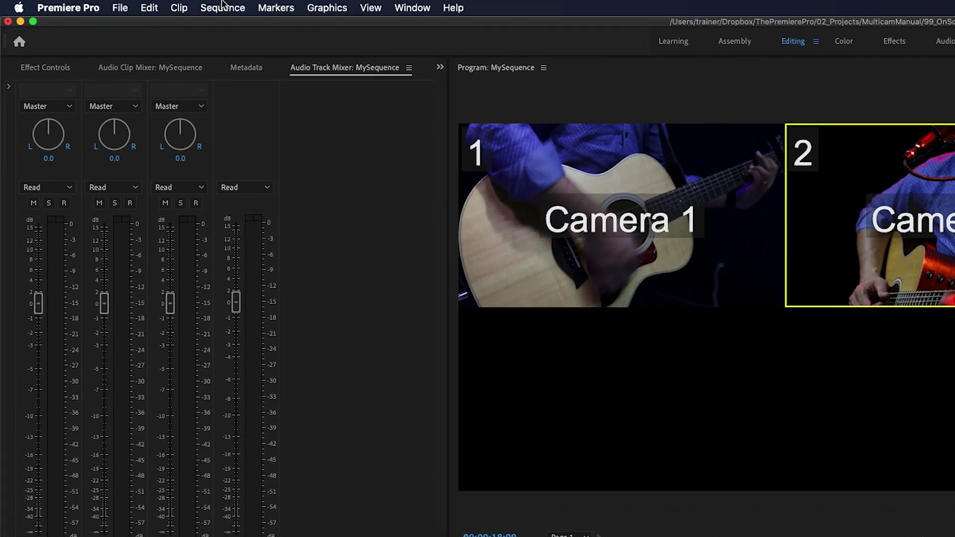
pyautogui.click(96, 4)
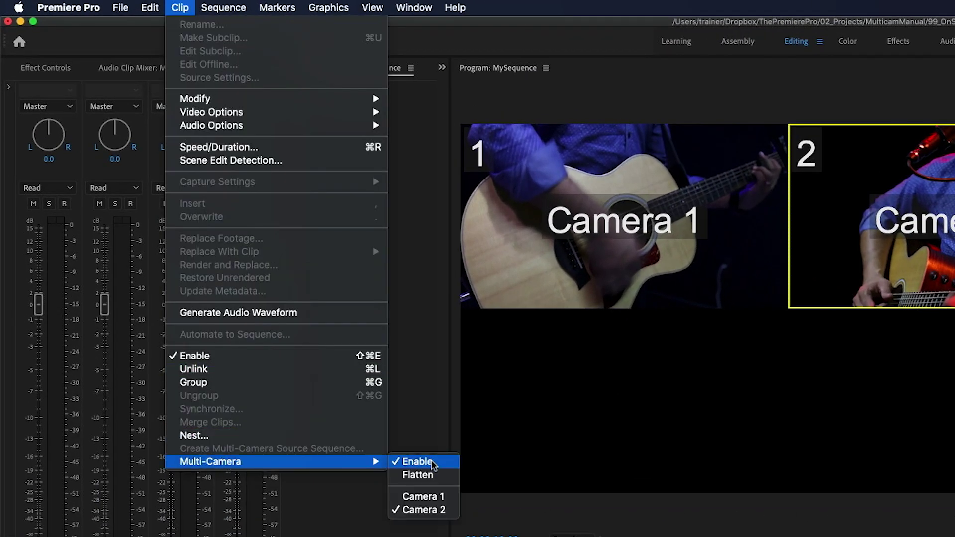
pyautogui.click(423, 476)
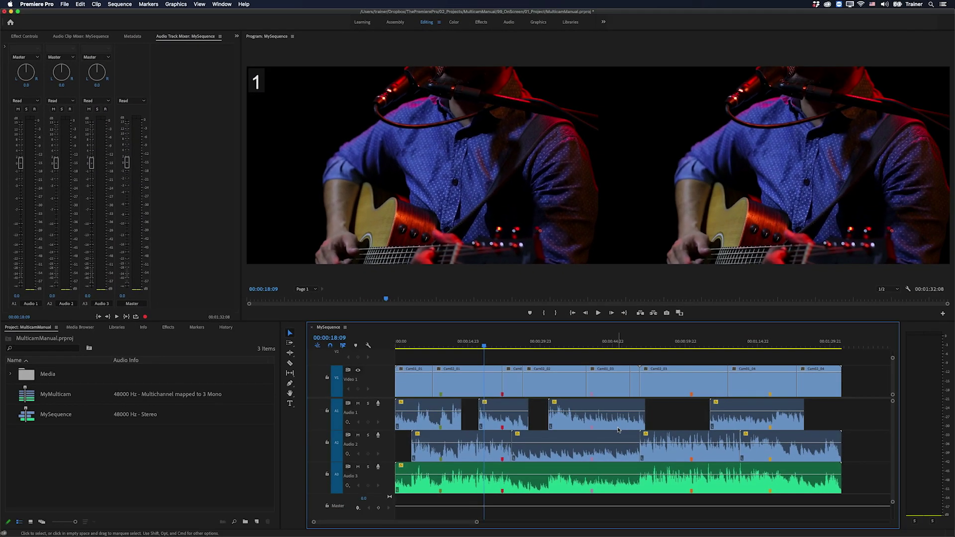
pyautogui.press('super+z')
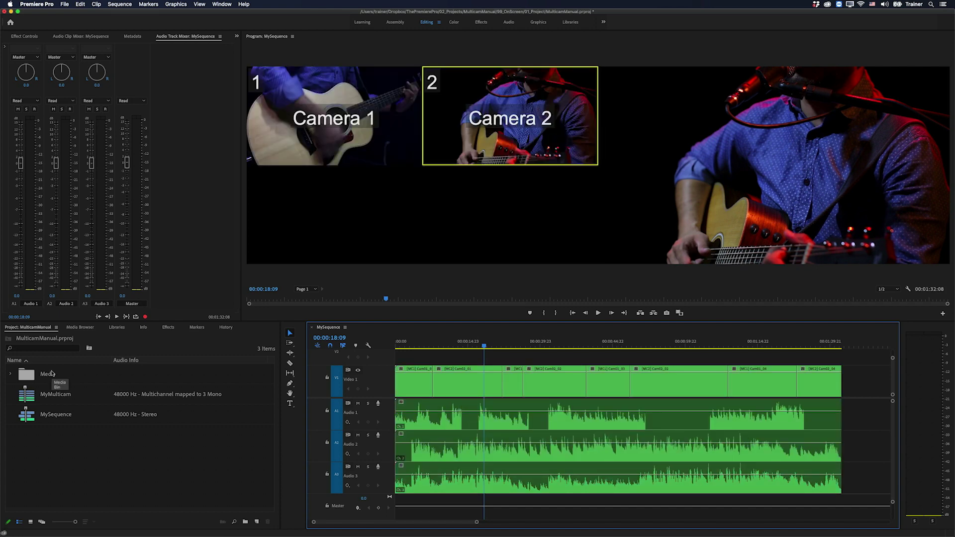
# Step: Expand the Media bin, select all the camera clips, and start Create Multi-Camera Source Sequence
pyautogui.click(10, 373)
pyautogui.click(52, 393)
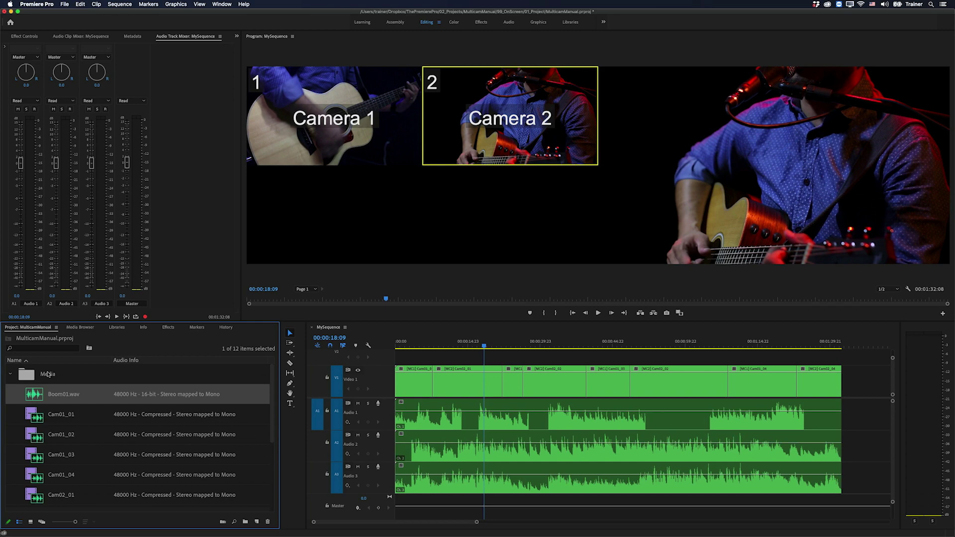
pyautogui.keyDown('shift'); pyautogui.click(52, 454); pyautogui.keyUp('shift')
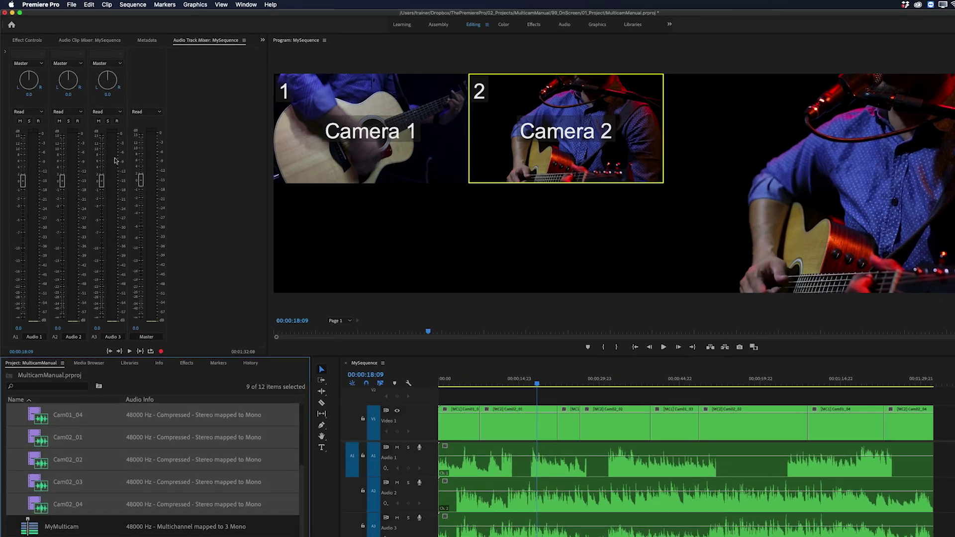
pyautogui.click(107, 4)
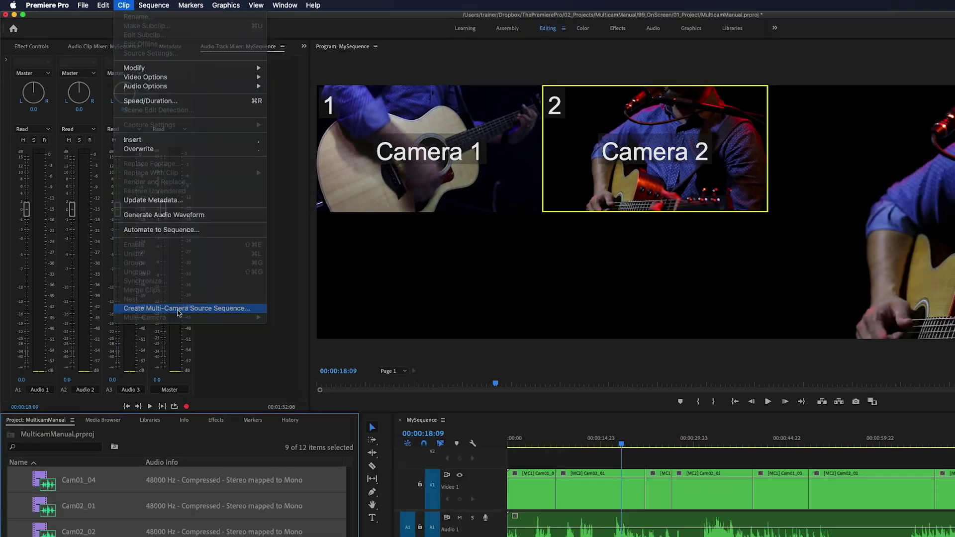
pyautogui.click(178, 309)
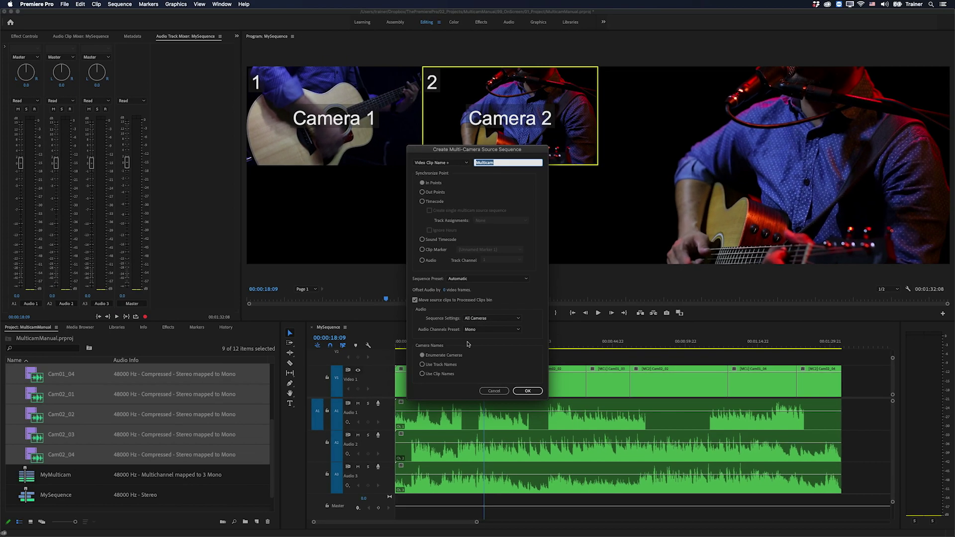
pyautogui.click(518, 392)
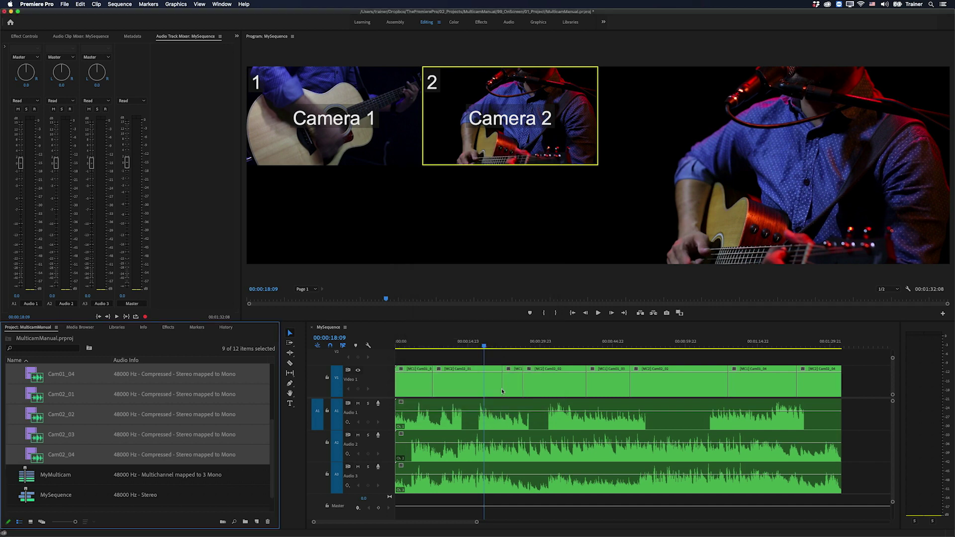
pyautogui.scroll(3, 235, 398)
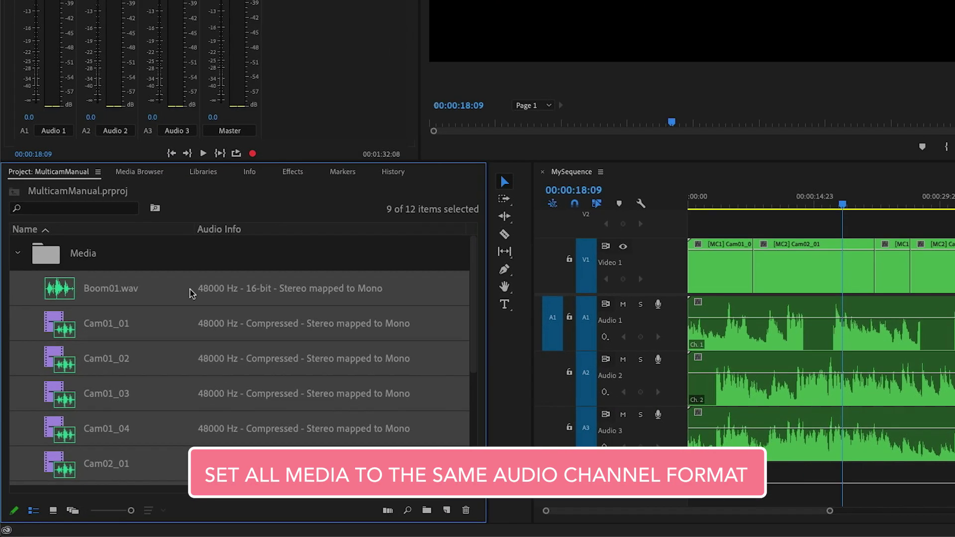
pyautogui.click(235, 395)
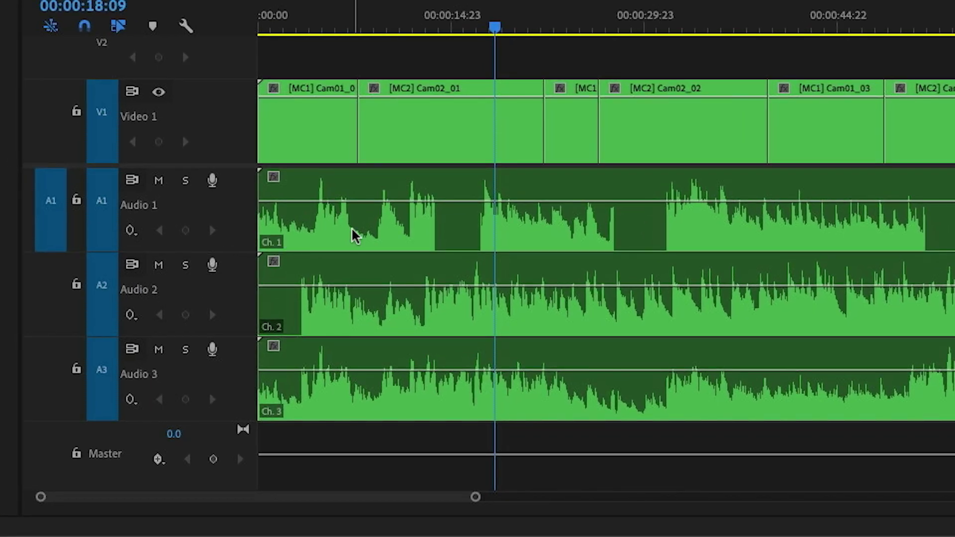
pyautogui.click(430, 423)
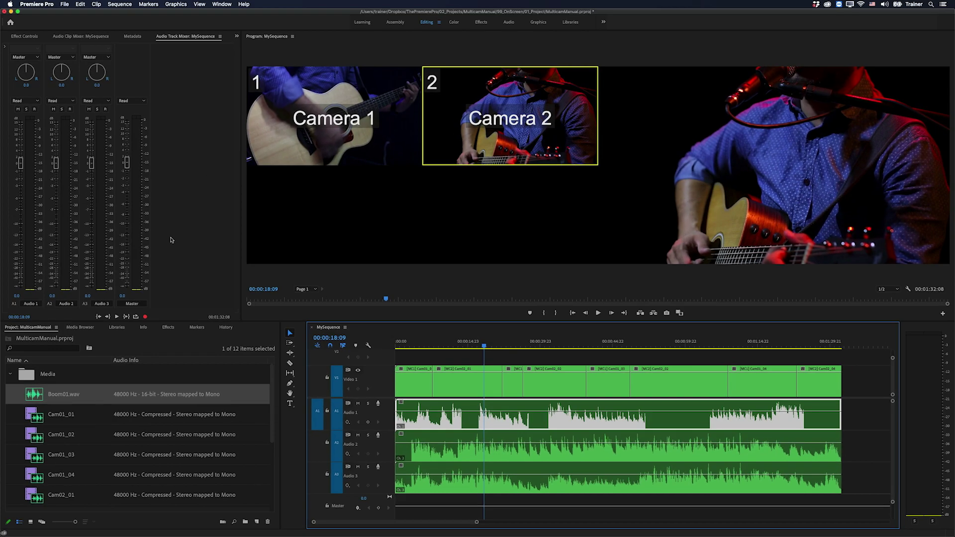
pyautogui.click(38, 398)
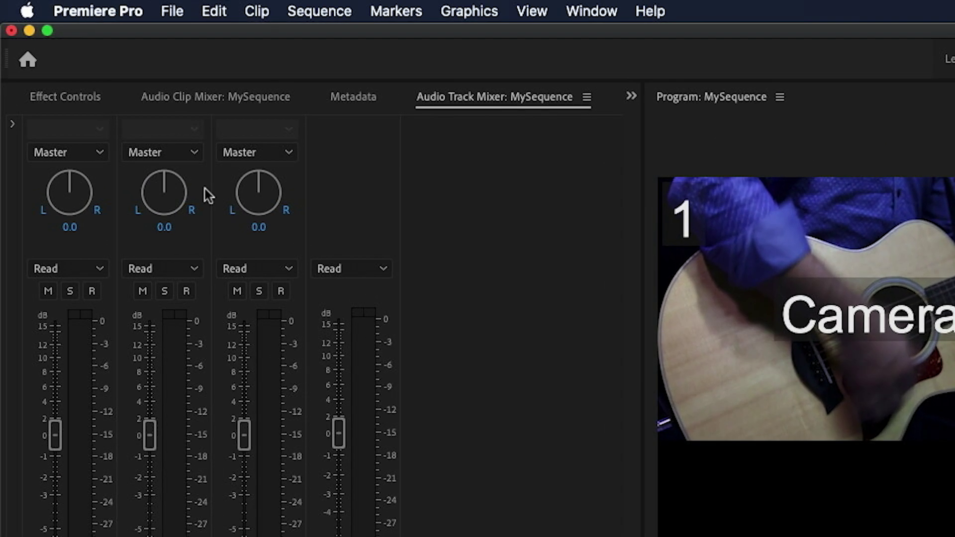
pyautogui.click(258, 12)
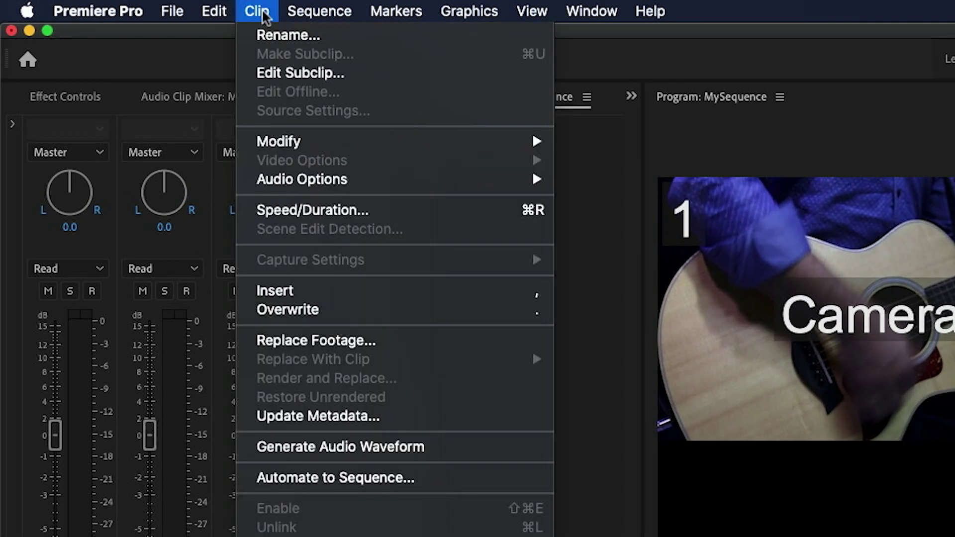
pyautogui.moveTo(295, 143)
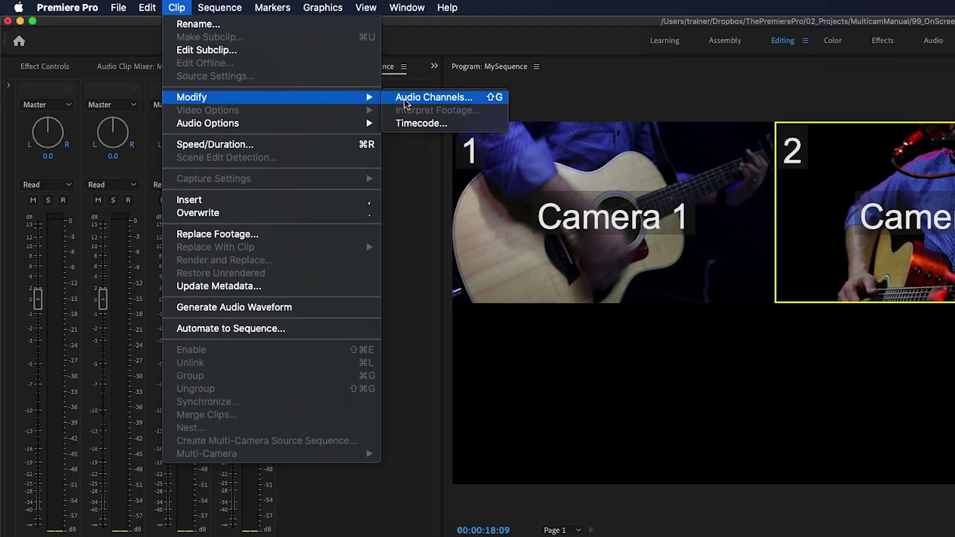
pyautogui.click(588, 143)
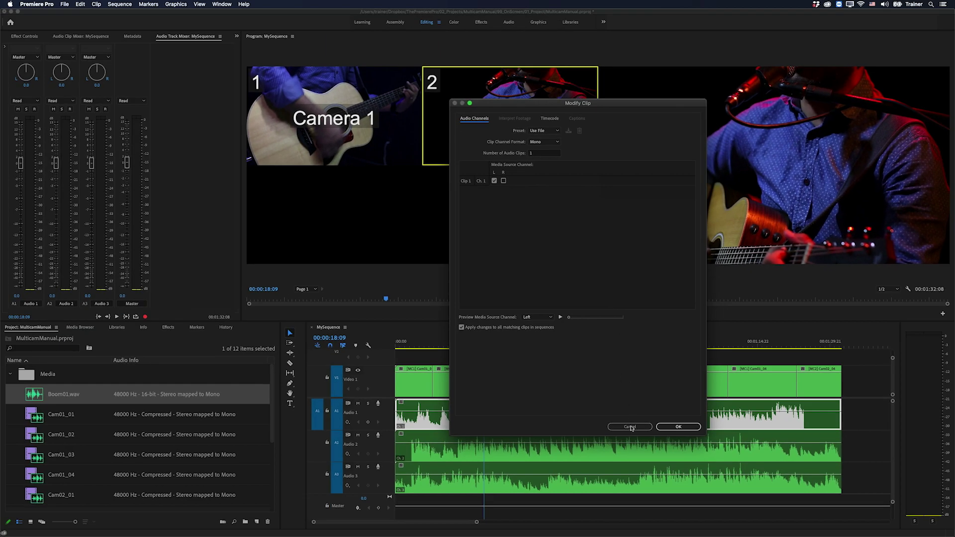
# Step: Close the audio channels dialog unchanged, collapse Media, and open [MC2] Cam02_01's source sequence
pyautogui.click(629, 427)
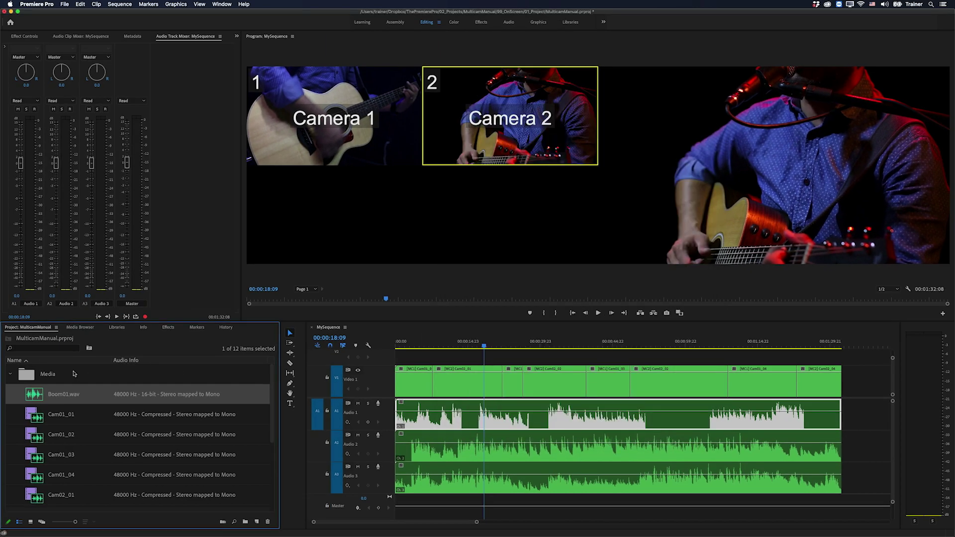
pyautogui.click(10, 373)
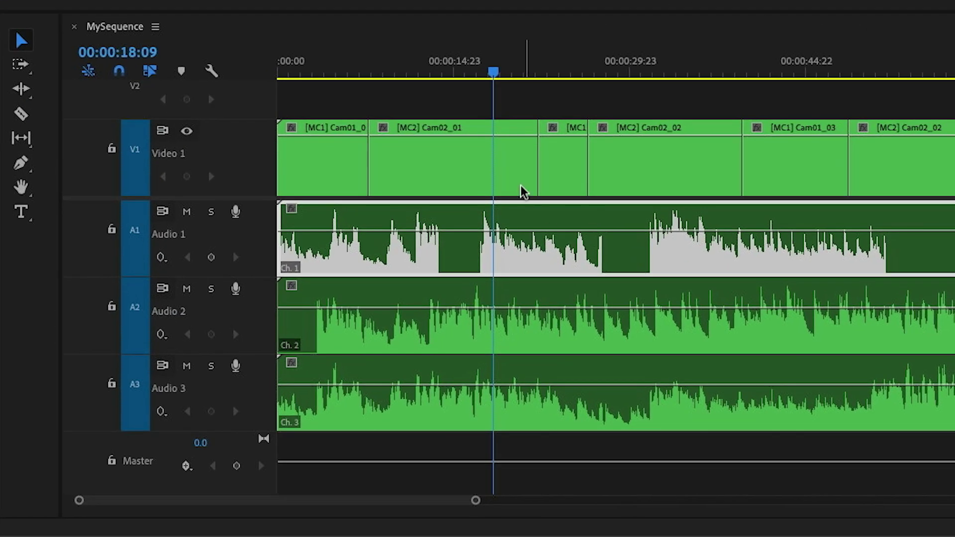
pyautogui.click(491, 394)
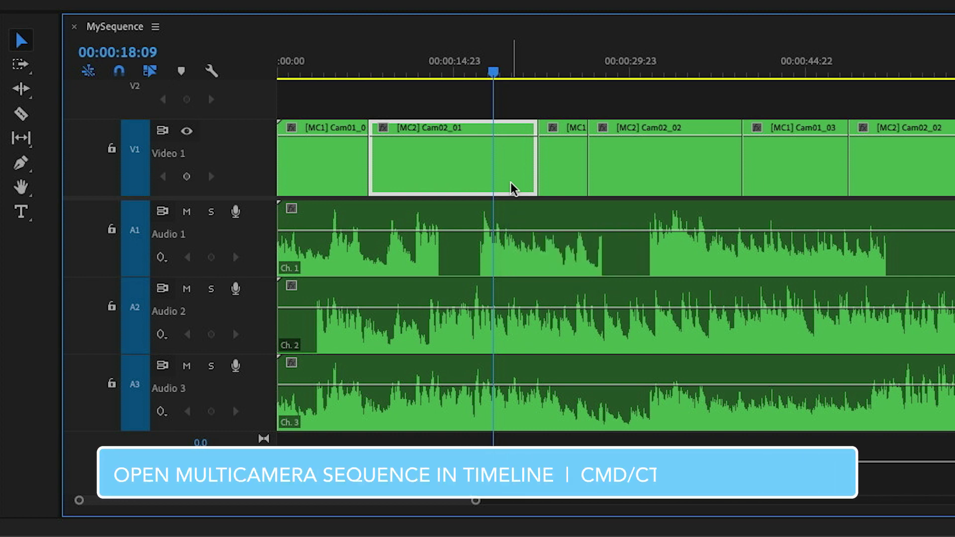
pyautogui.keyDown('ctrl'); pyautogui.doubleClick(493, 170); pyautogui.keyUp('ctrl')
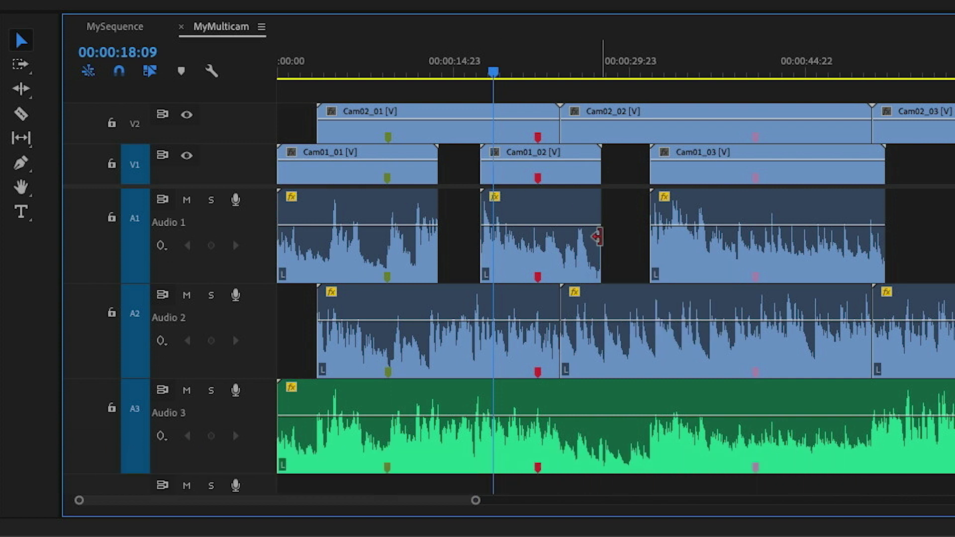
pyautogui.scroll(-4, 422, 252)
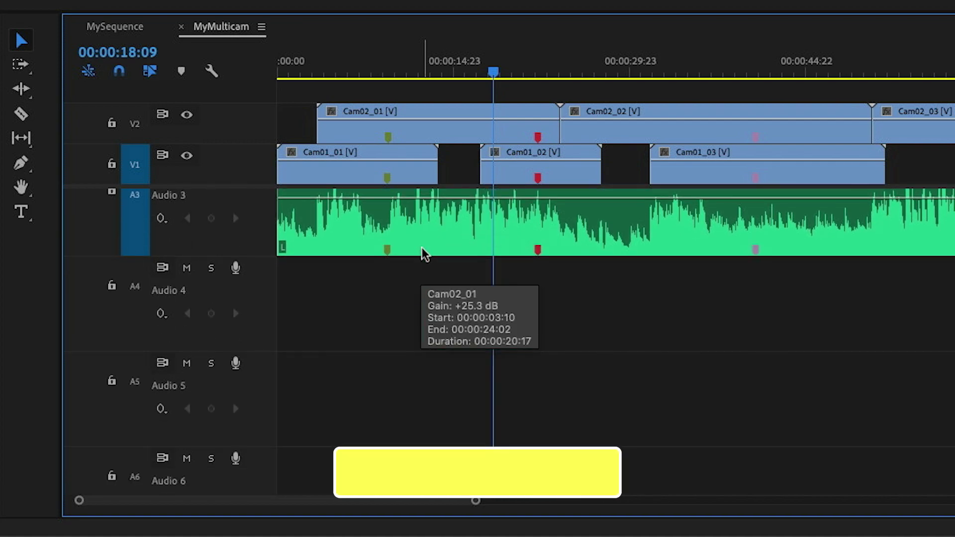
pyautogui.scroll(4, 422, 251)
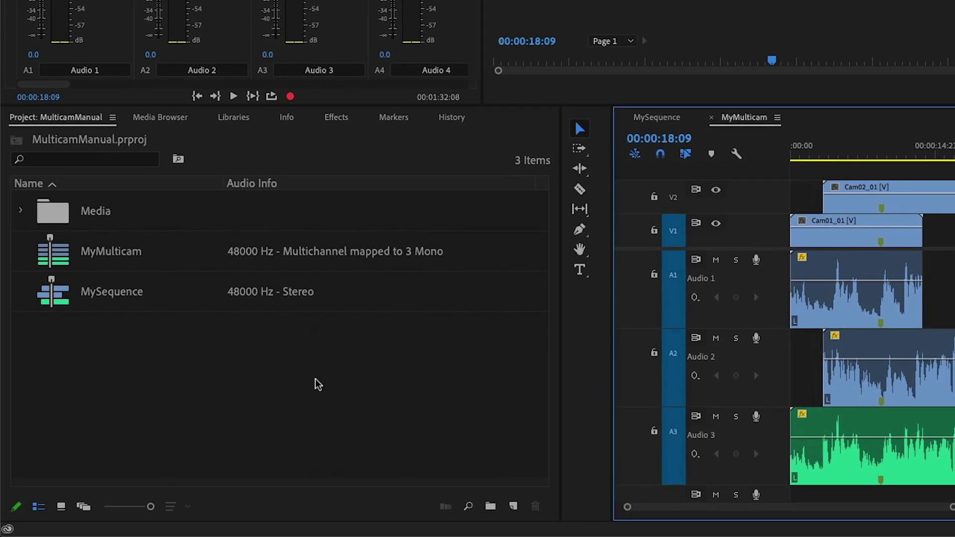
# Step: Create a new offline file, Offline File 26, with Multichannel audio format
pyautogui.click(157, 460)
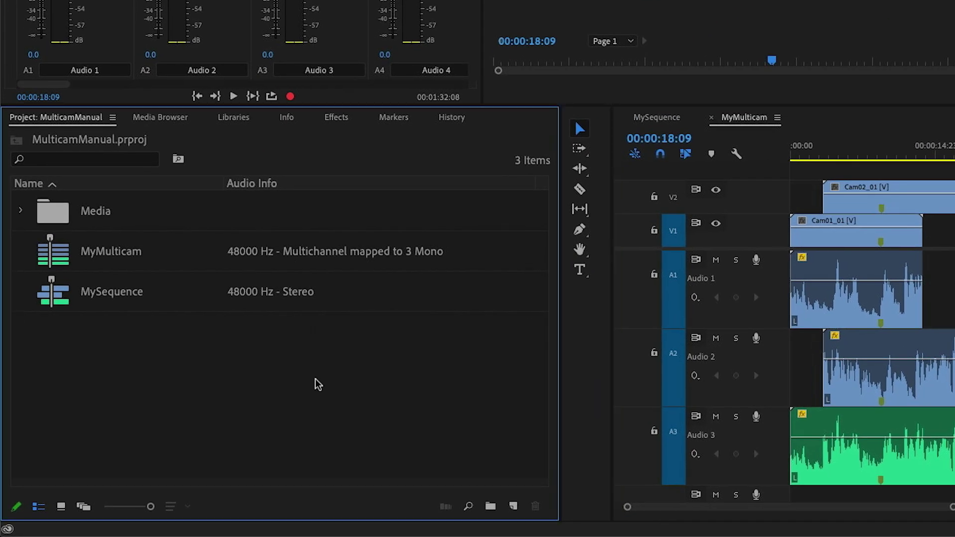
pyautogui.click(513, 506)
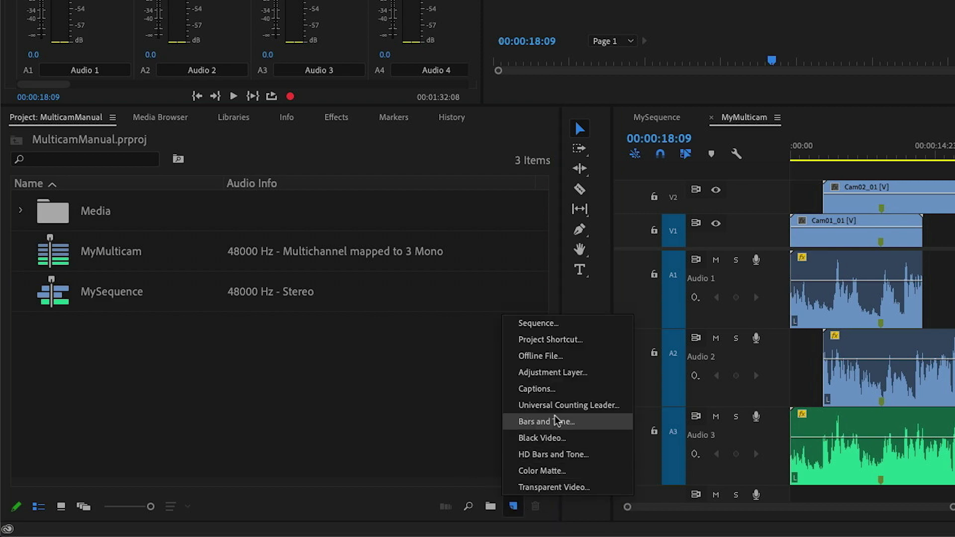
pyautogui.click(563, 360)
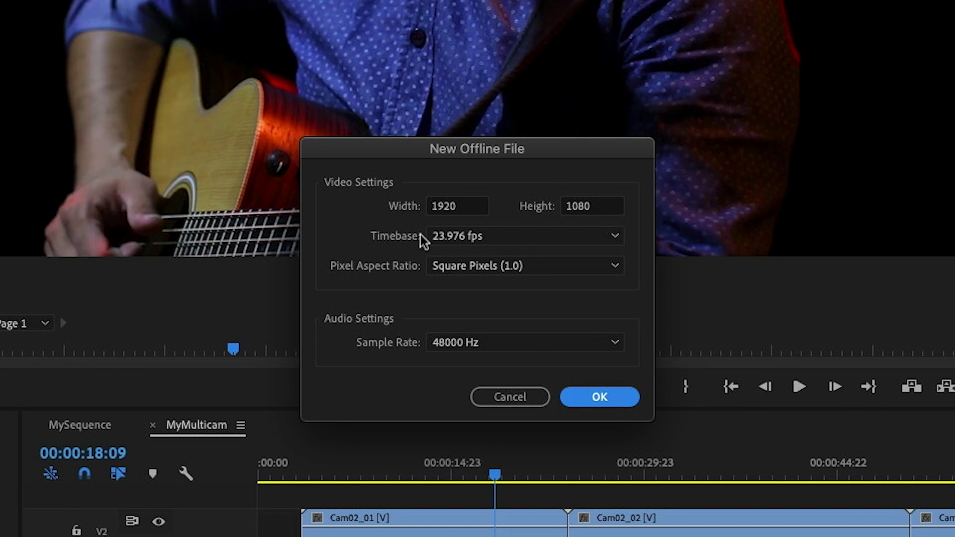
pyautogui.click(596, 398)
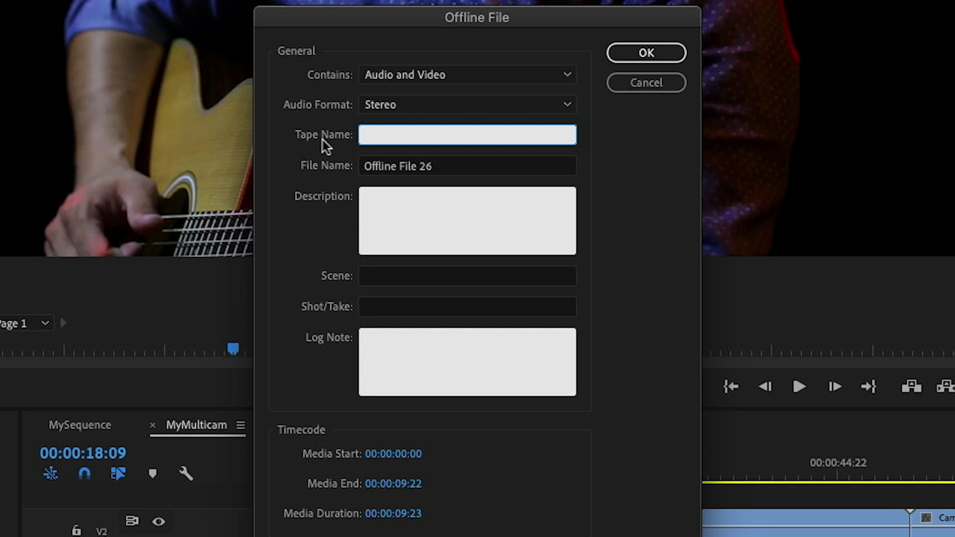
pyautogui.click(425, 107)
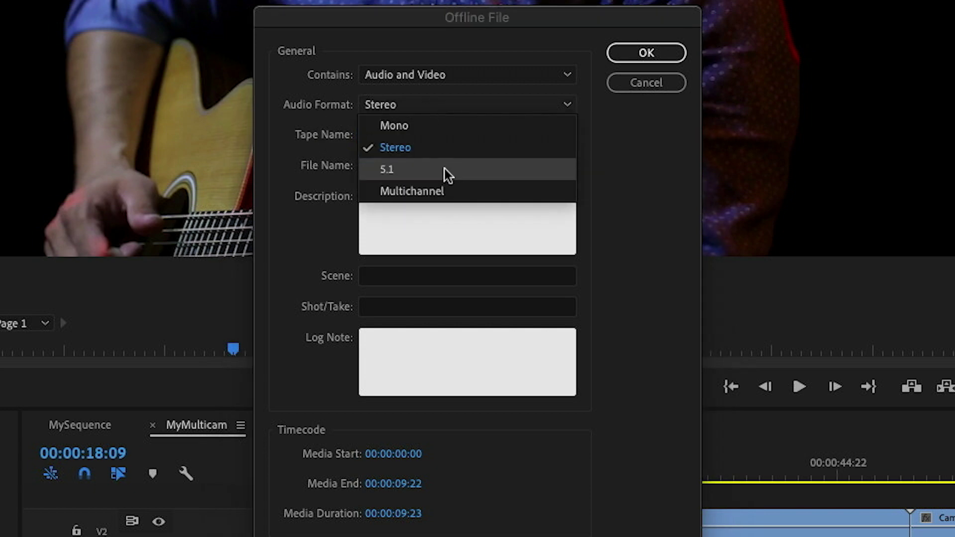
pyautogui.click(445, 183)
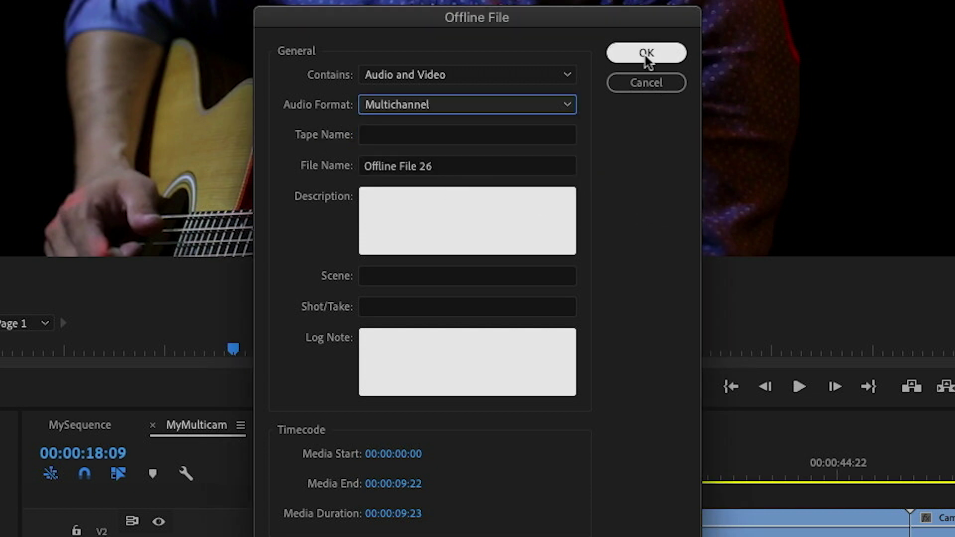
pyautogui.click(647, 56)
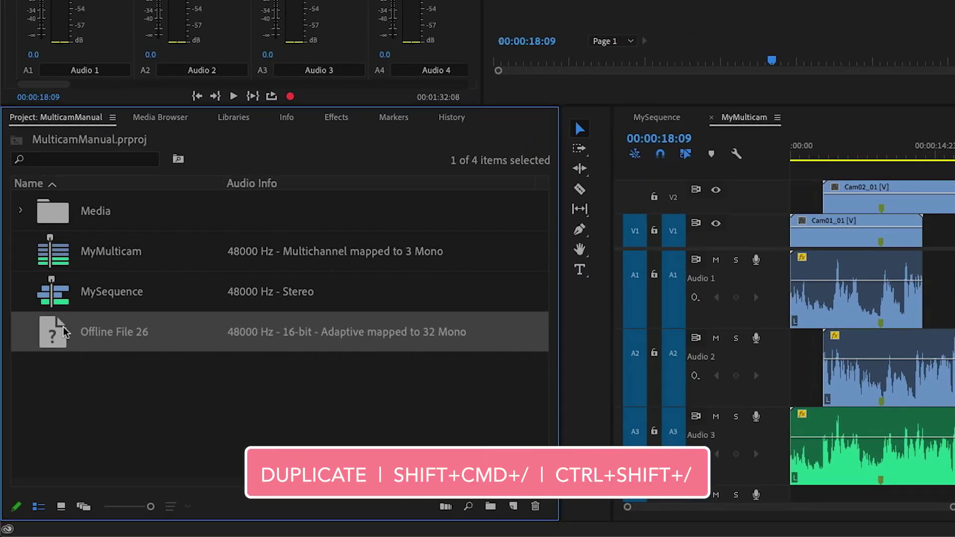
# Step: Duplicate it as a Video-only Offline File 26 Copy 01 and select both offline files
pyautogui.hotkey('ctrl', 'shift', '/')
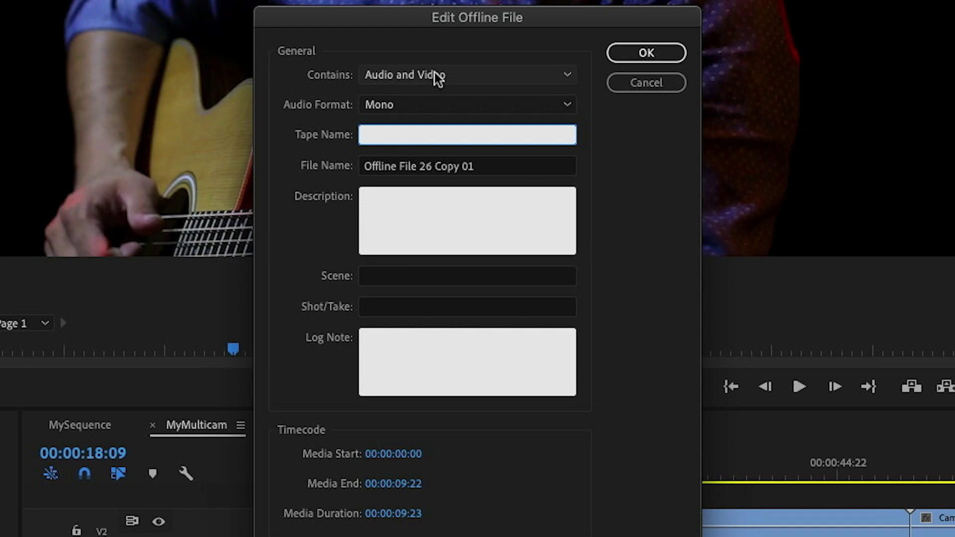
pyautogui.click(437, 77)
pyautogui.click(443, 135)
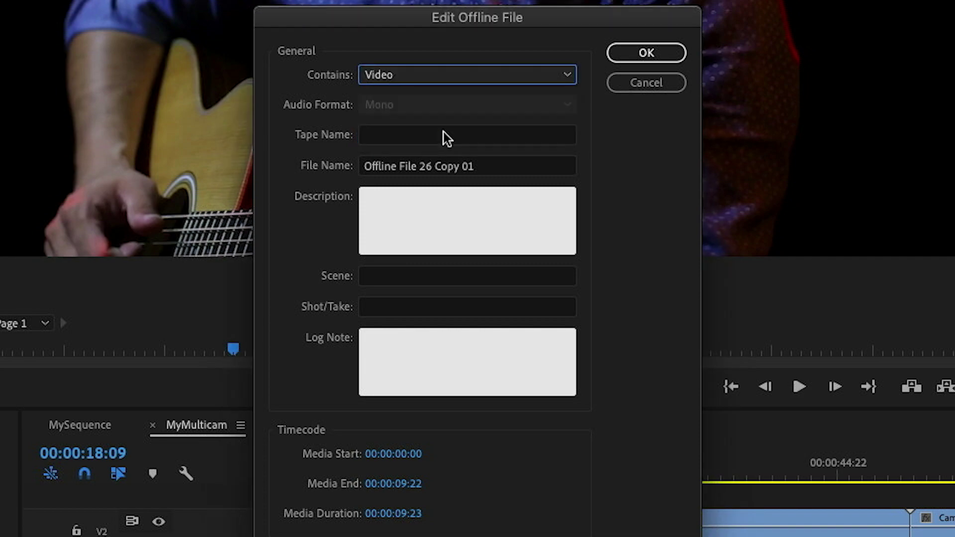
pyautogui.click(646, 53)
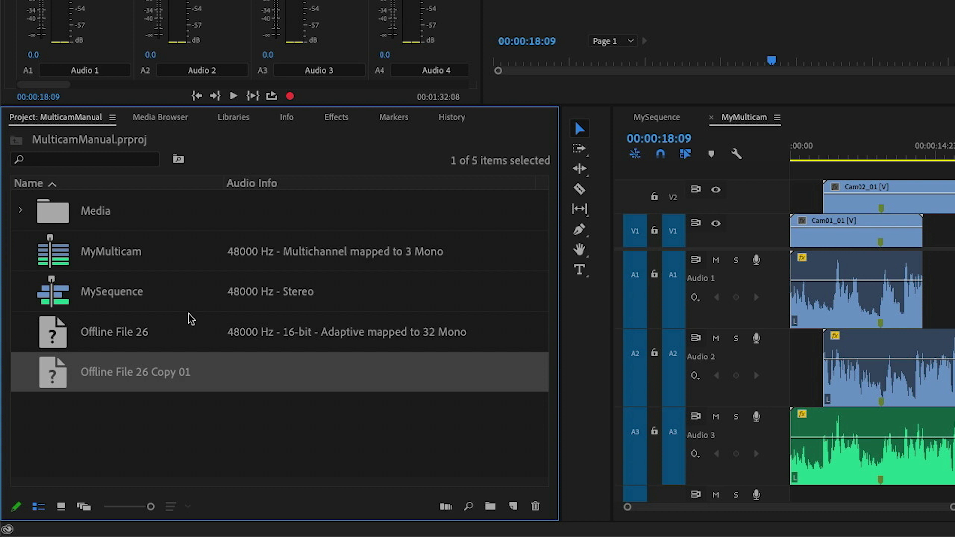
pyautogui.click(92, 433)
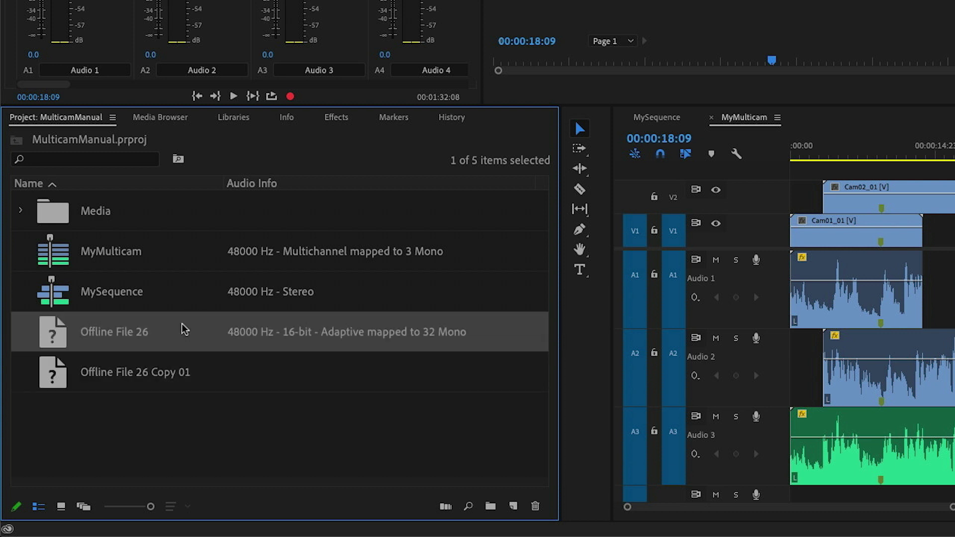
pyautogui.keyDown('shift'); pyautogui.click(221, 373); pyautogui.keyUp('shift')
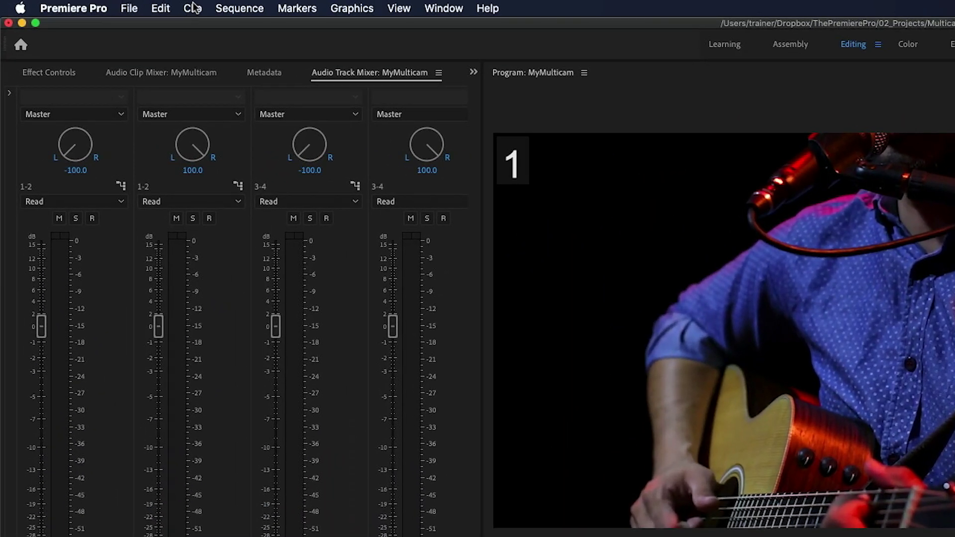
# Step: Build a multicam source sequence from the offline files using the Mono audio channels preset, then select it
pyautogui.click(193, 7)
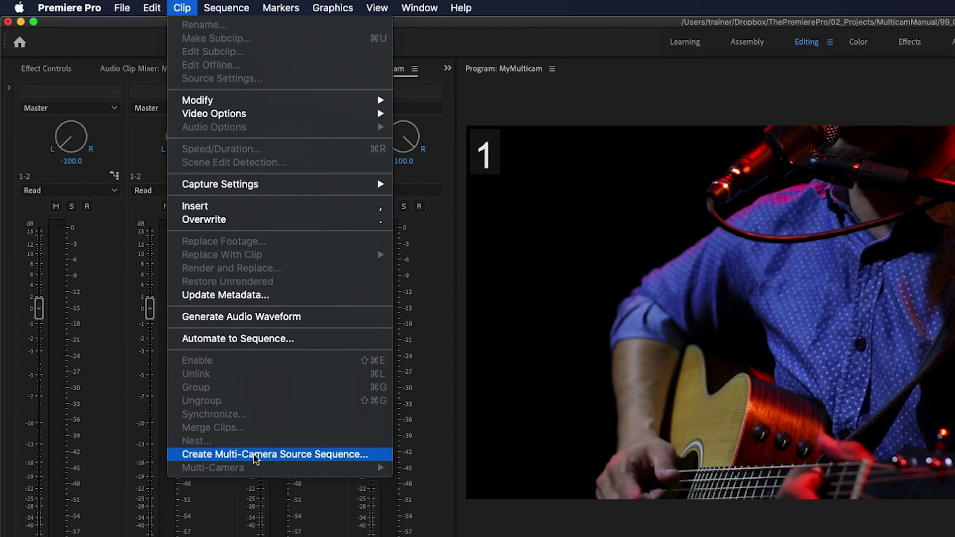
pyautogui.click(270, 481)
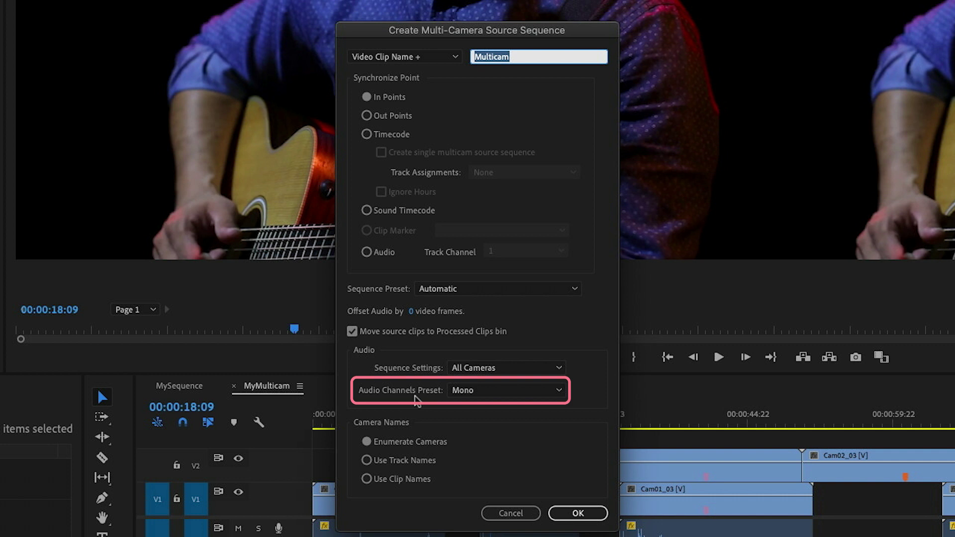
pyautogui.click(491, 392)
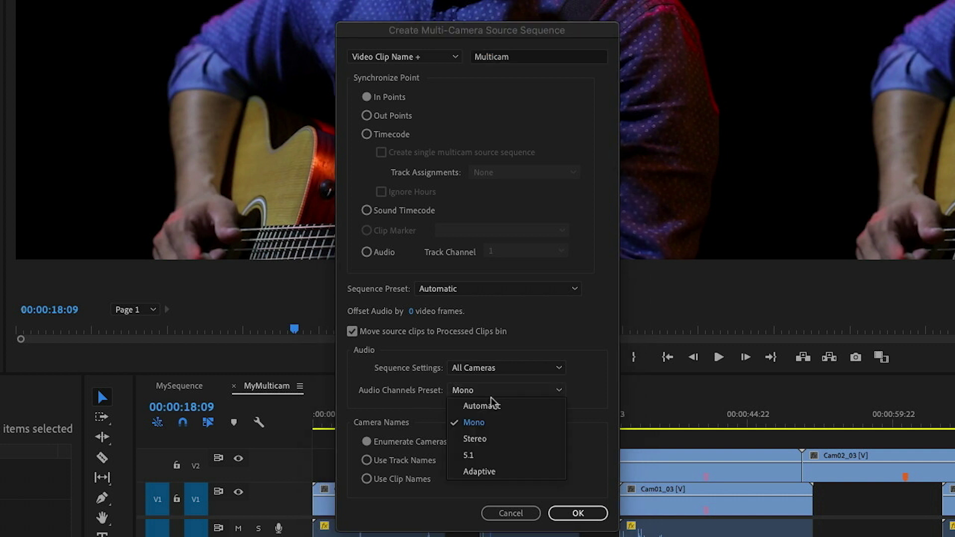
pyautogui.click(497, 421)
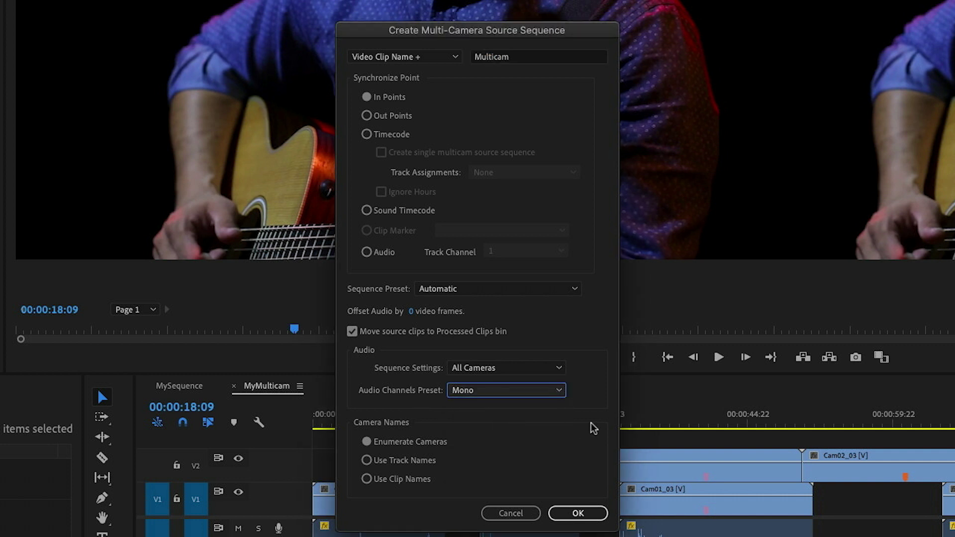
pyautogui.click(591, 515)
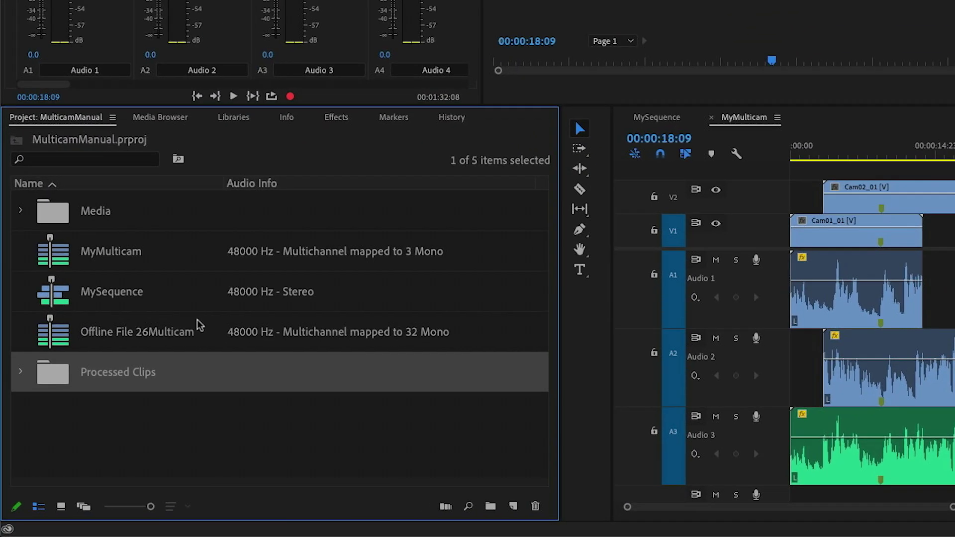
pyautogui.click(196, 322)
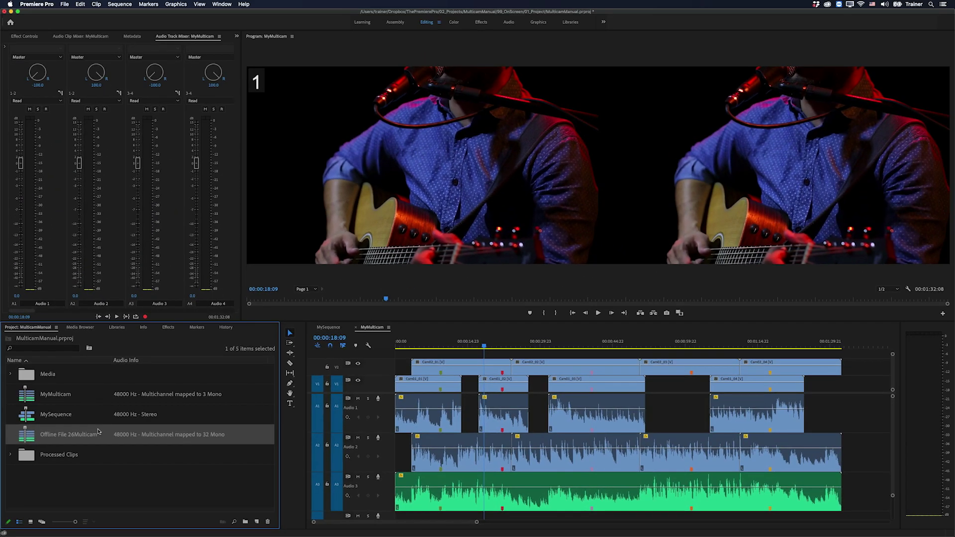
# Step: Open Offline File 26Multicam in the timeline and delete every clip in it
pyautogui.doubleClick(28, 431)
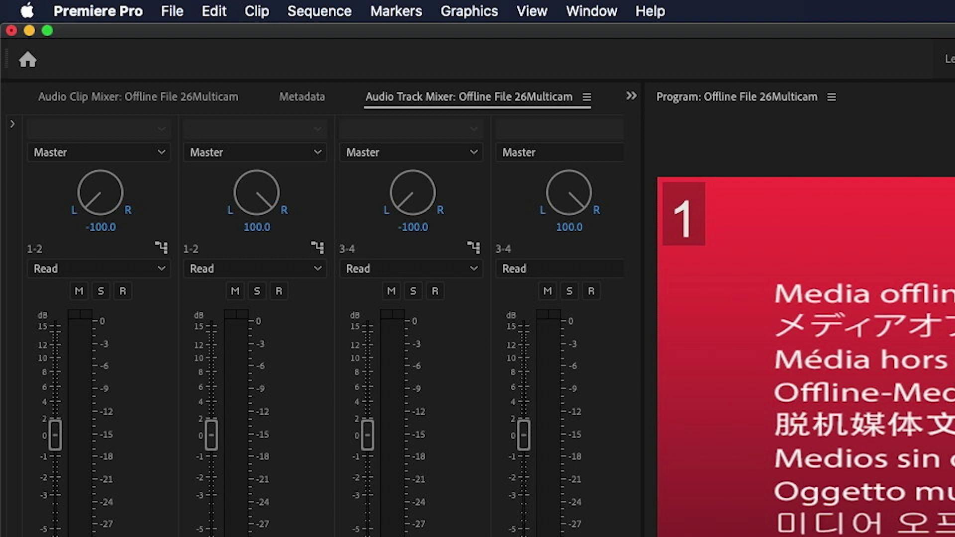
pyautogui.hscroll(10, 319, 330)
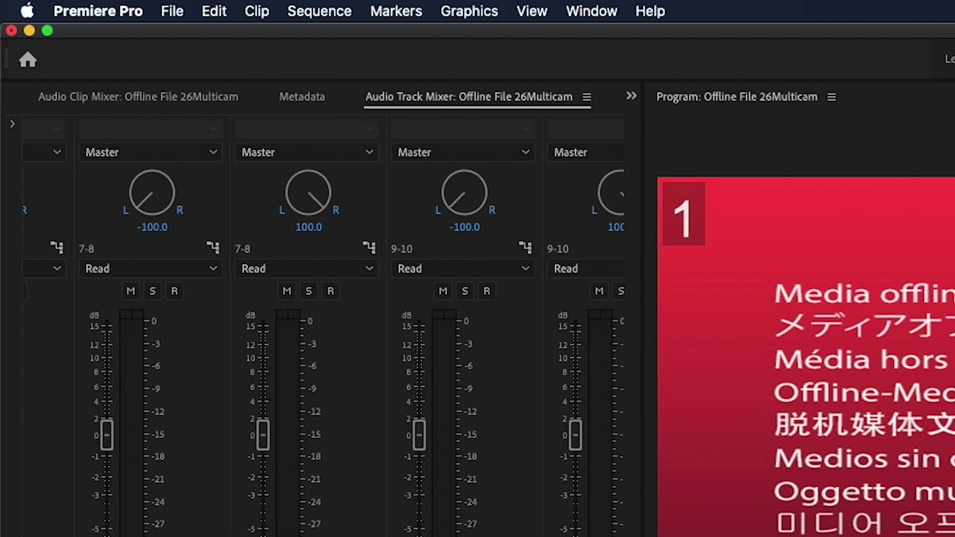
pyautogui.hscroll(10, 320, 331)
pyautogui.hscroll(-20, 319, 330)
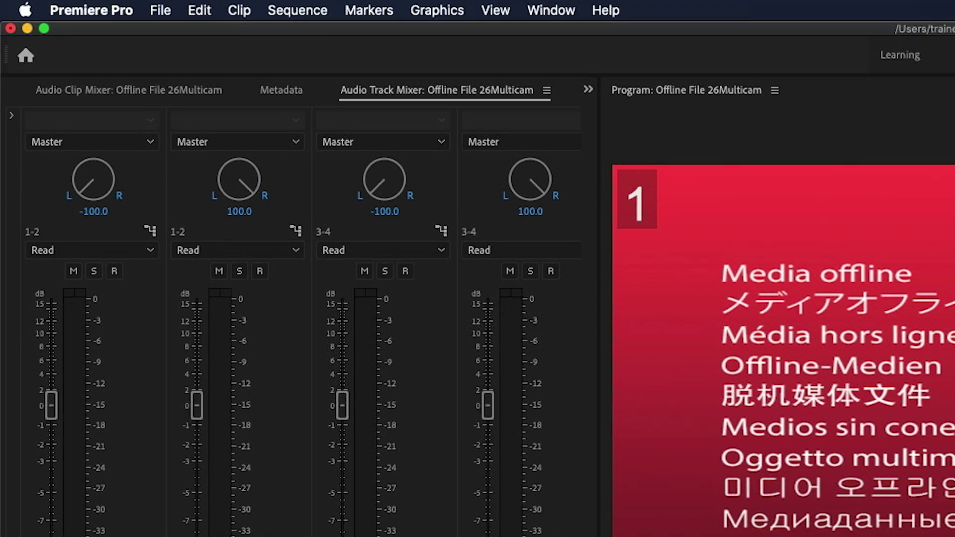
pyautogui.press('super+a')
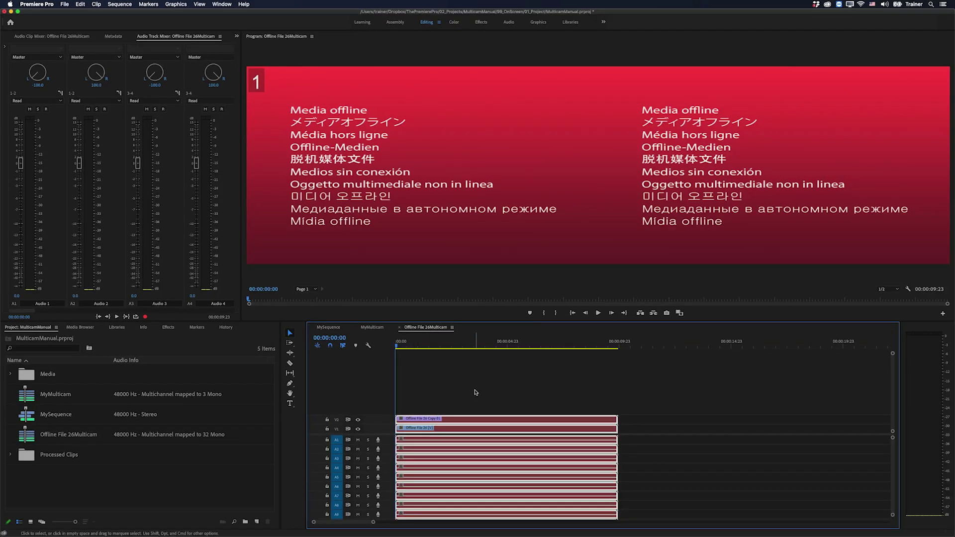
pyautogui.press('Delete')
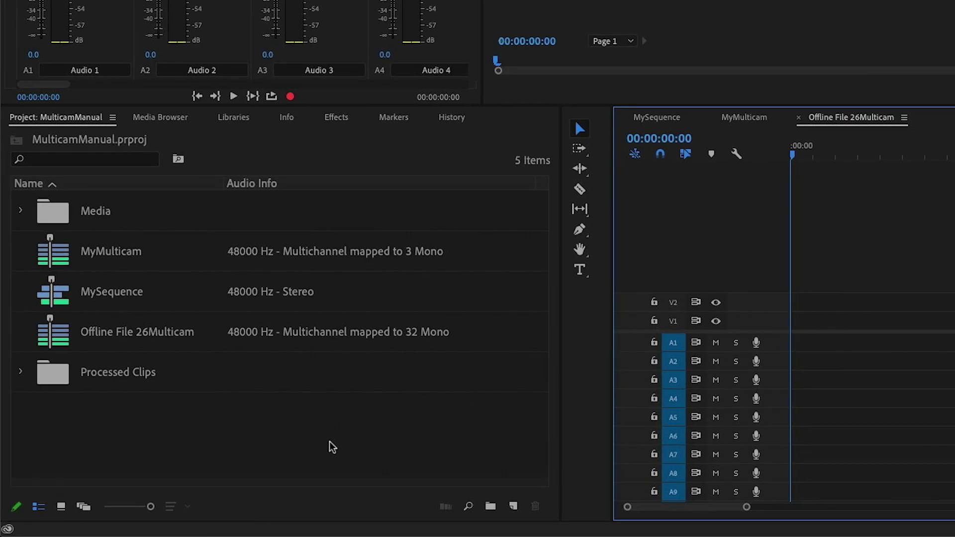
pyautogui.click(166, 493)
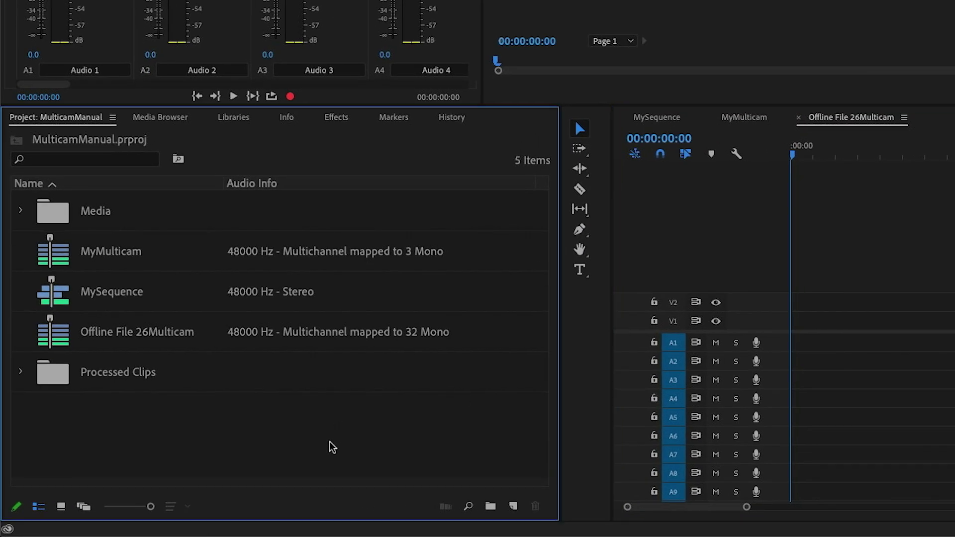
# Step: Start a new sequence whose tracks are loaded from Offline File 26Multicam's 32 audio tracks
pyautogui.click(513, 506)
pyautogui.click(538, 323)
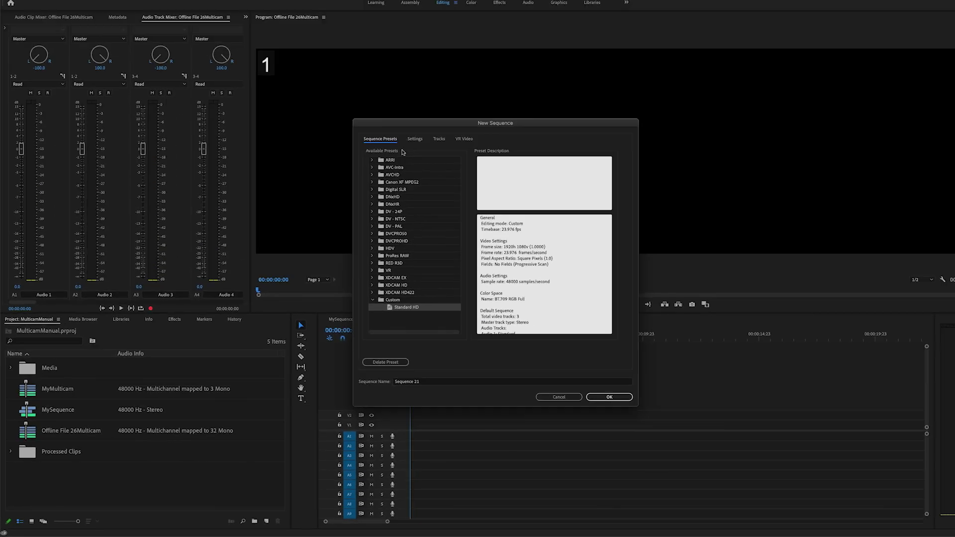
pyautogui.click(414, 139)
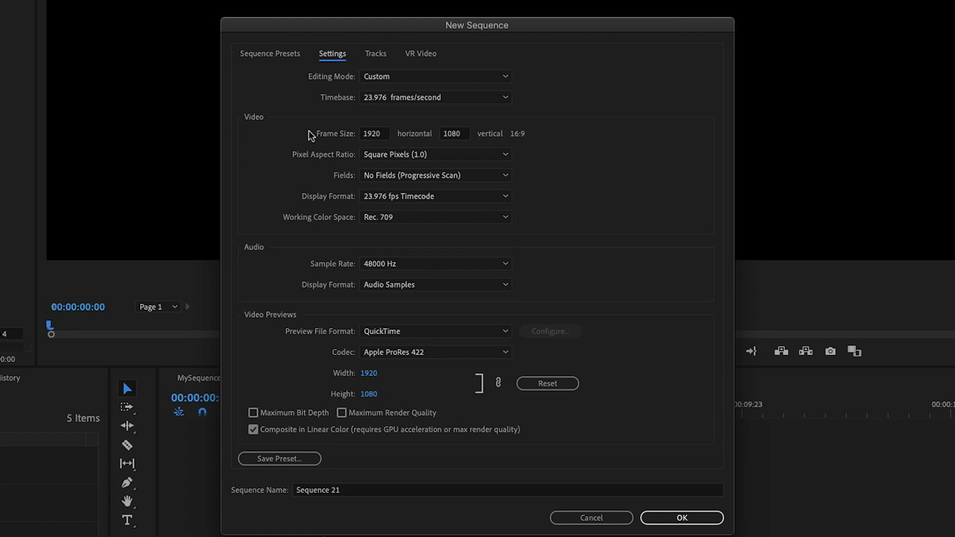
pyautogui.click(380, 53)
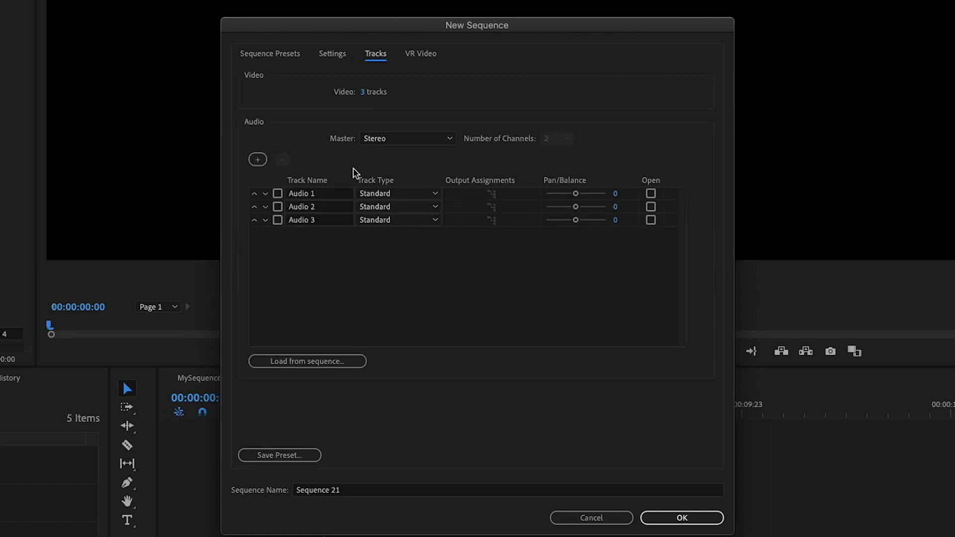
pyautogui.click(294, 361)
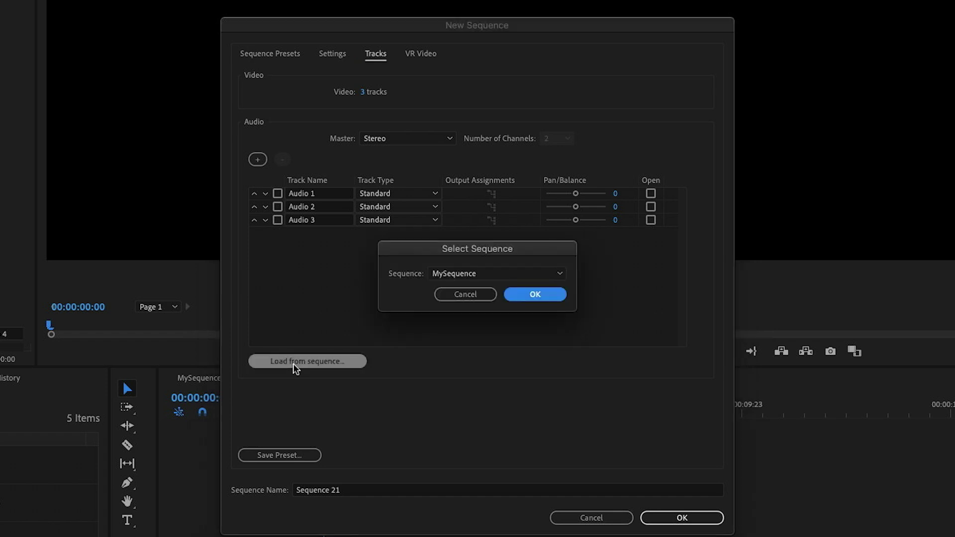
pyautogui.click(498, 274)
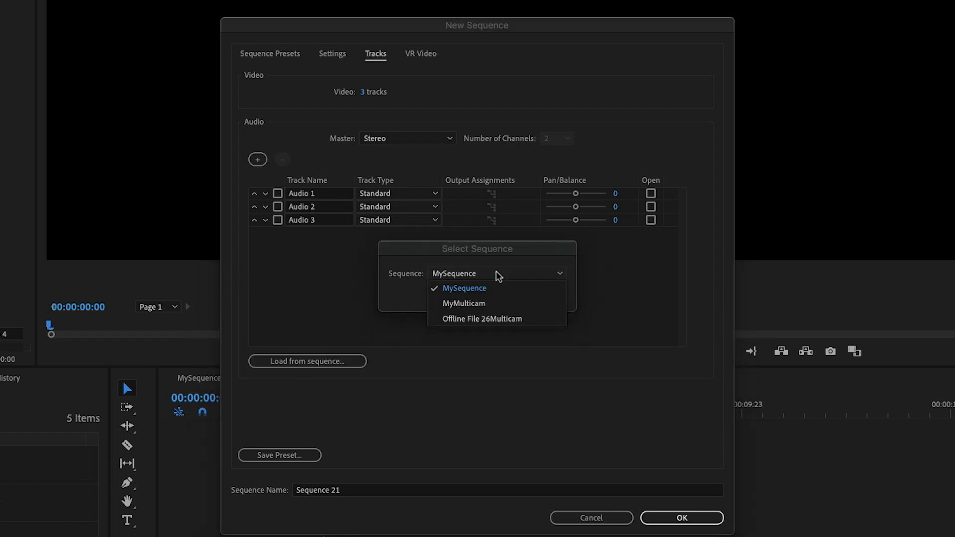
pyautogui.click(498, 318)
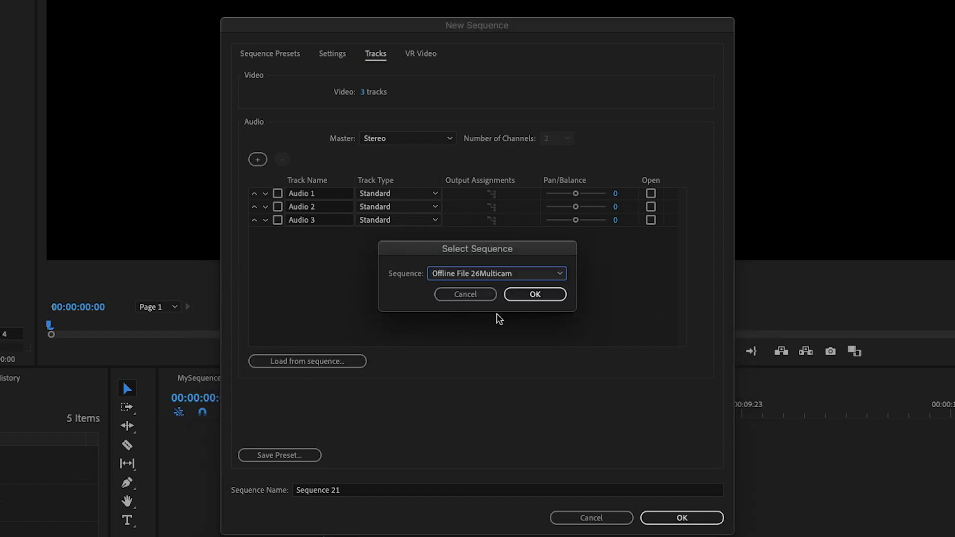
pyautogui.click(537, 298)
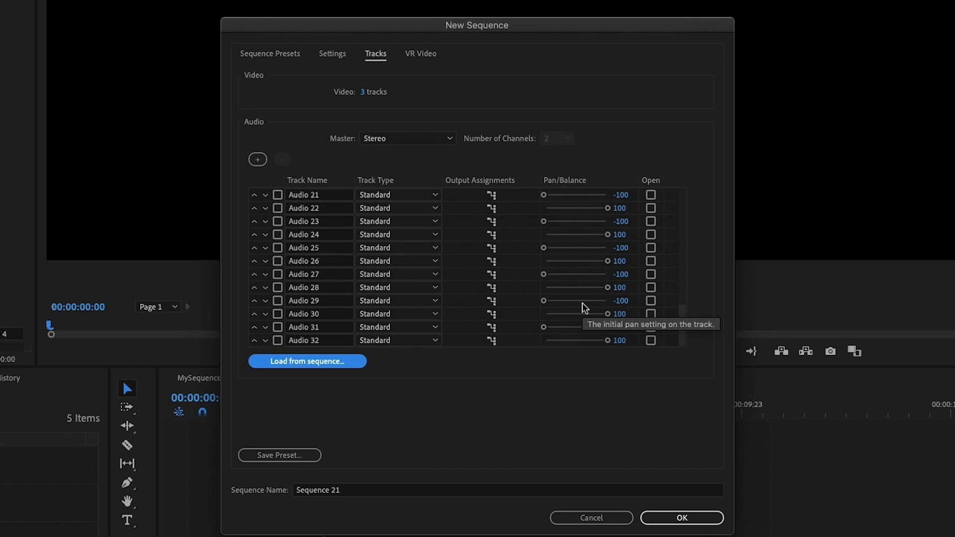
# Step: Save the settings as preset 'Multichannel (Mono)' and create the sequence
pyautogui.click(297, 455)
pyautogui.write('M')
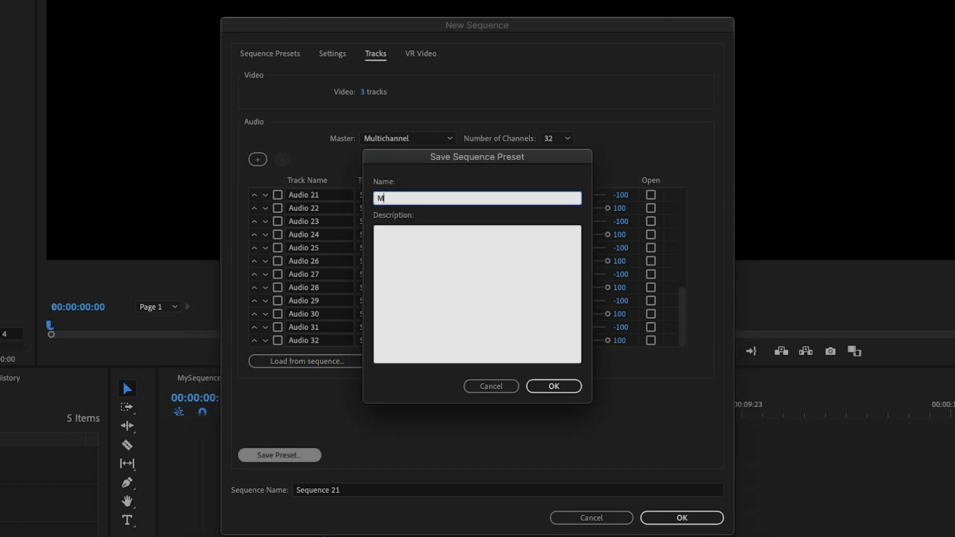
pyautogui.write('ultichannel (Mono)')
pyautogui.click(554, 386)
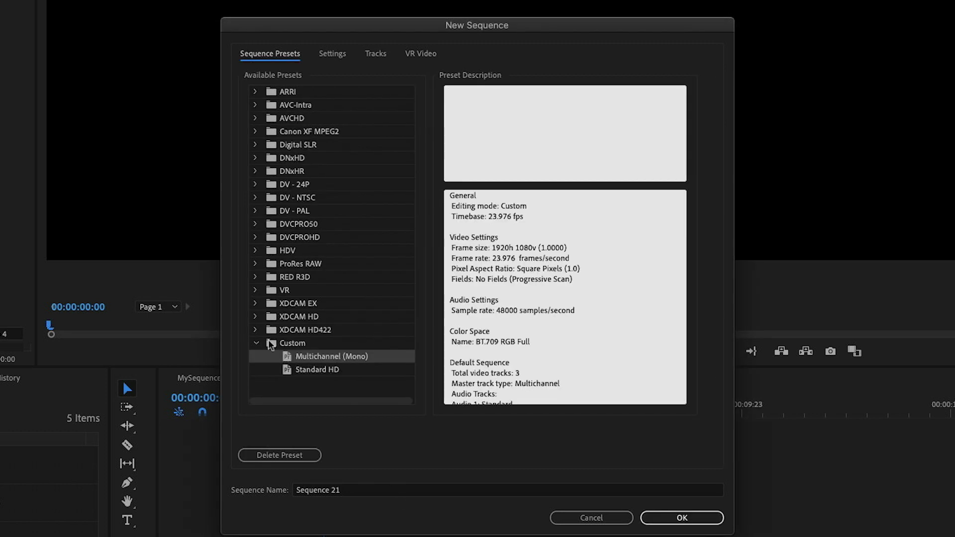
pyautogui.click(681, 518)
# Step: Delete the Processed Clips bin and Offline File 26Multicam from the project
pyautogui.click(142, 450)
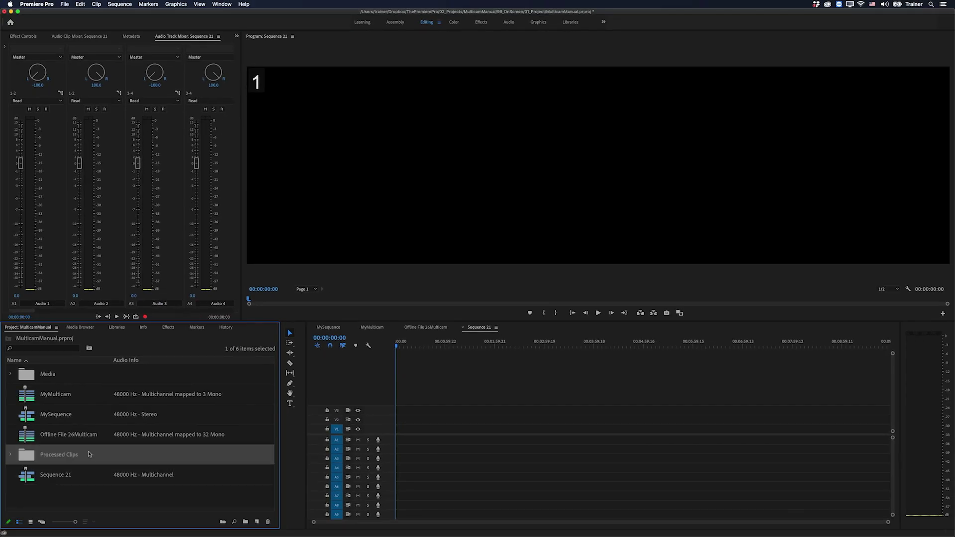
pyautogui.keyDown('super'); pyautogui.click(138, 436); pyautogui.keyUp('super')
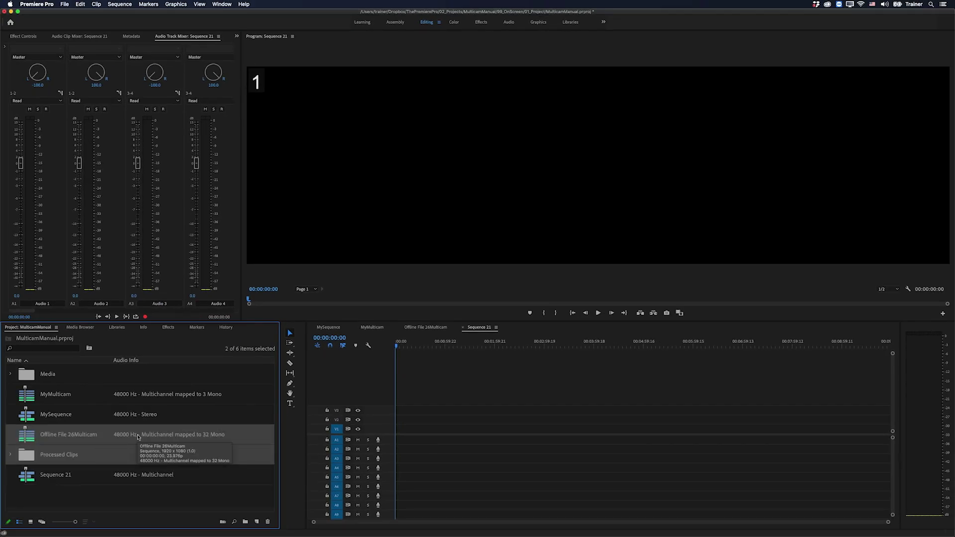
pyautogui.press('Delete')
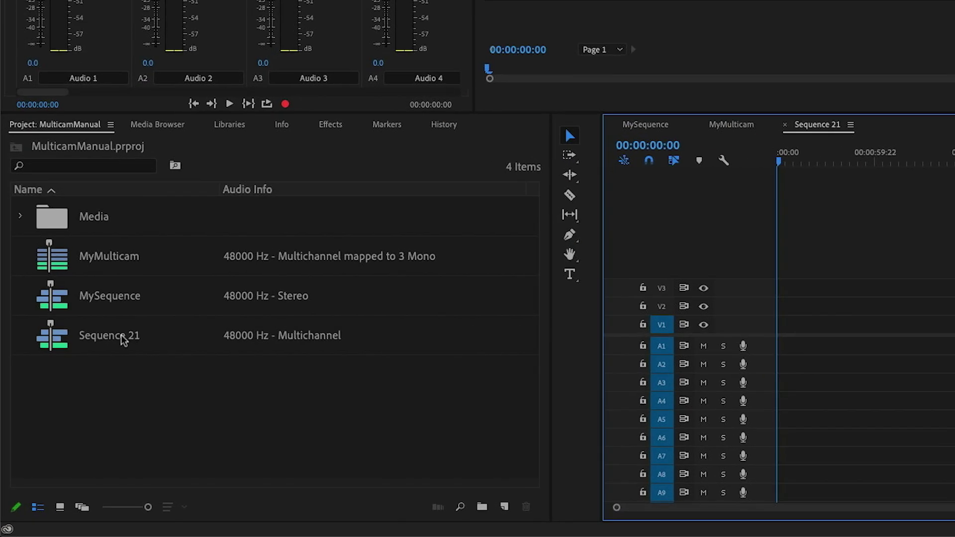
# Step: Rename Sequence 21 to 'NewMulticam' and expand the Media bin
pyautogui.click(62, 434)
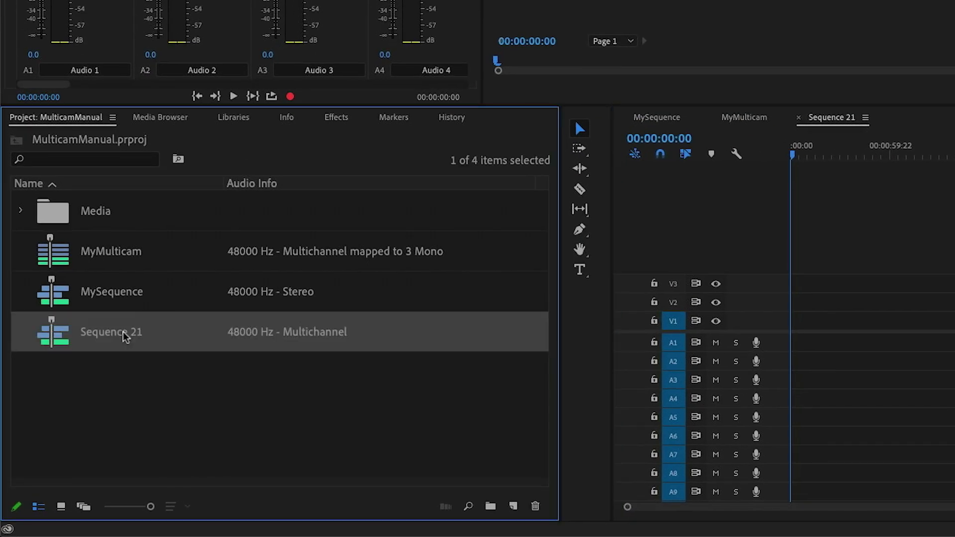
pyautogui.click(61, 433)
pyautogui.write('NewMulticam')
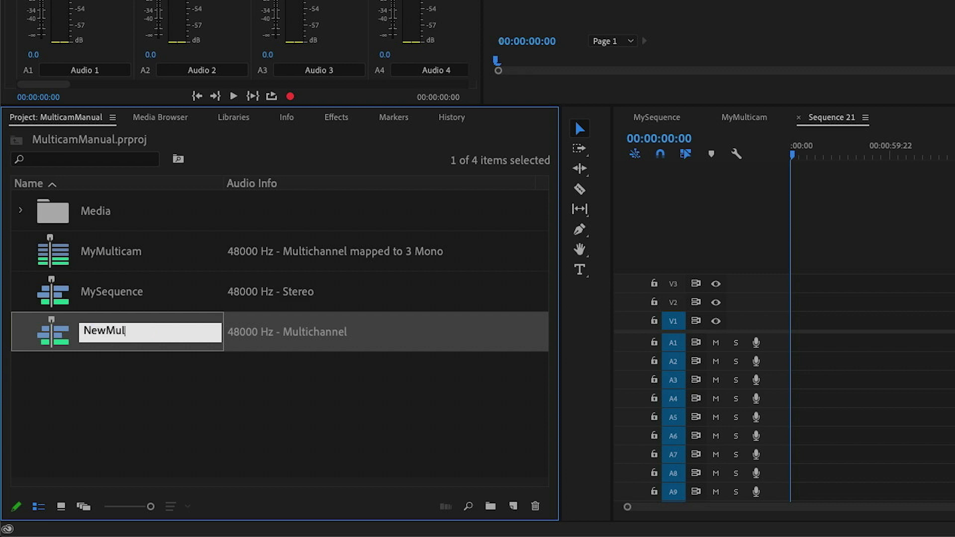
pyautogui.click(146, 368)
pyautogui.click(88, 222)
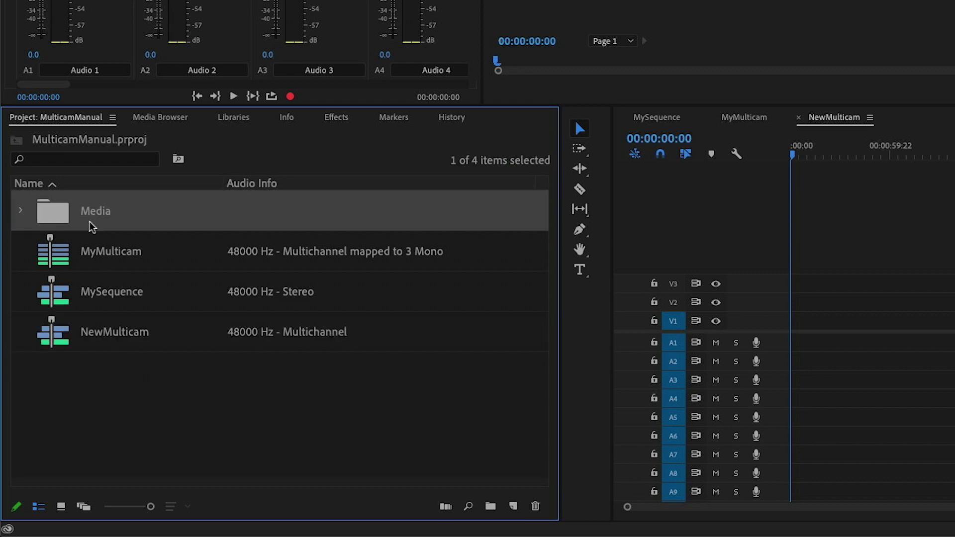
pyautogui.press('Right')
# Step: Drop the Cam01 clips into NewMulticam keeping its settings, then fit and expand the tracks
pyautogui.click(61, 393)
pyautogui.keyDown('shift'); pyautogui.click(60, 455); pyautogui.keyUp('shift')
pyautogui.moveTo(60, 454); pyautogui.dragTo(420, 433)
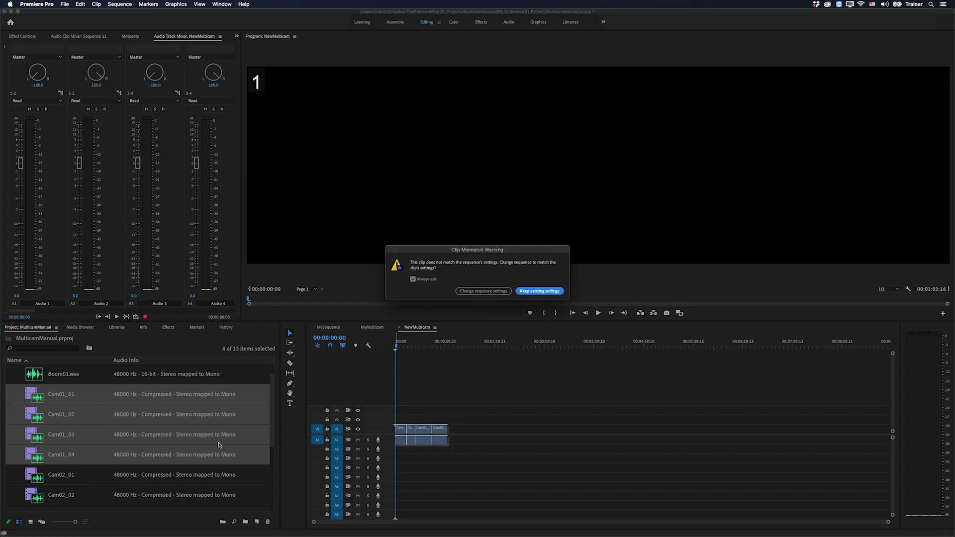
pyautogui.press('Return')
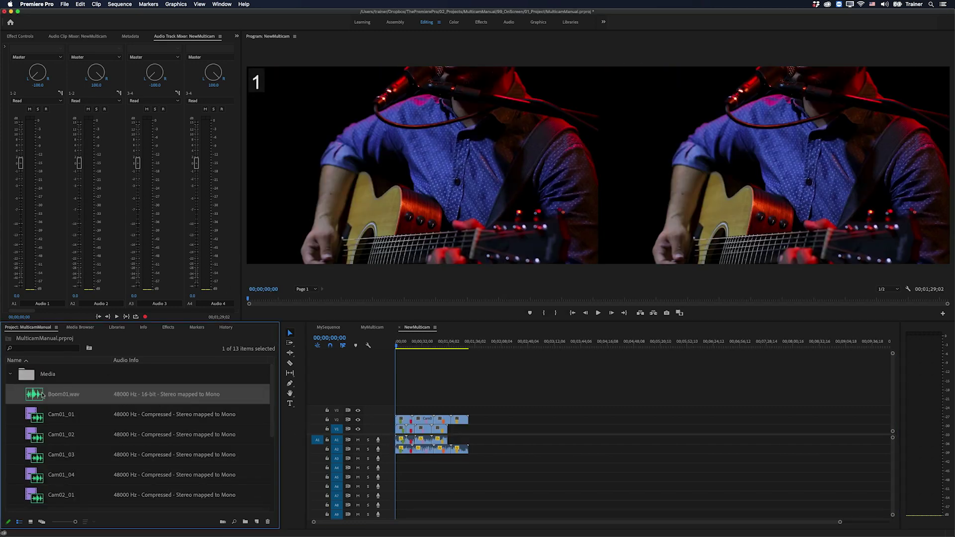
pyautogui.press('\\')
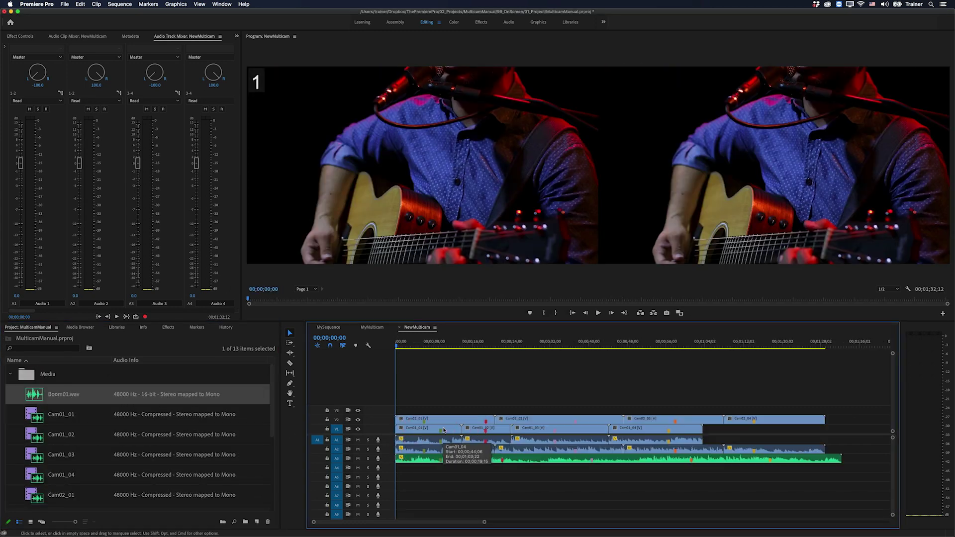
pyautogui.hotkey('shift', '=')
# Step: Slide Cam01_04, Cam01_03, Cam01_02 and Cam01_01 into sync with the audio
pyautogui.moveTo(669, 416); pyautogui.dragTo(754, 416)
pyautogui.moveTo(552, 418); pyautogui.dragTo(572, 418)
pyautogui.moveTo(491, 421); pyautogui.dragTo(489, 420)
pyautogui.moveTo(397, 354); pyautogui.dragTo(841, 480)
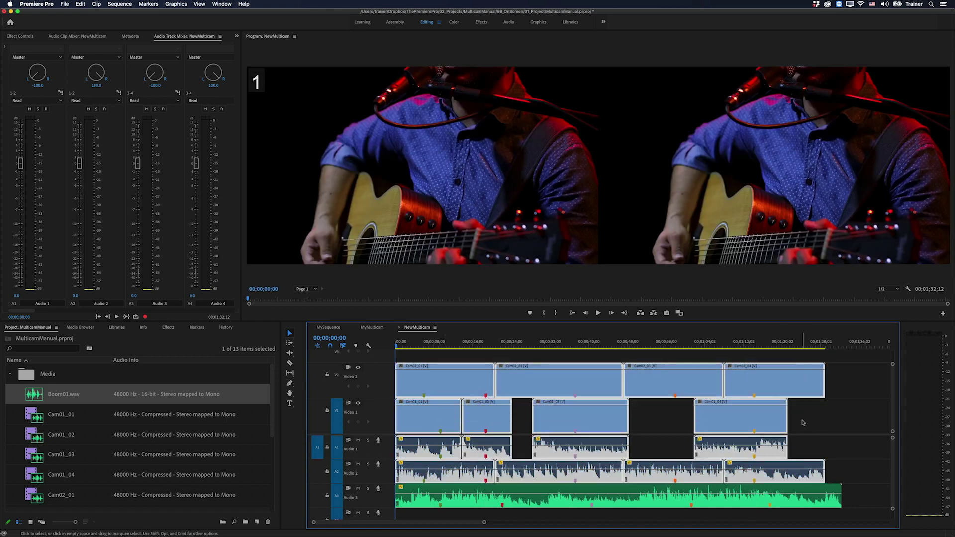
pyautogui.moveTo(760, 416); pyautogui.dragTo(784, 416)
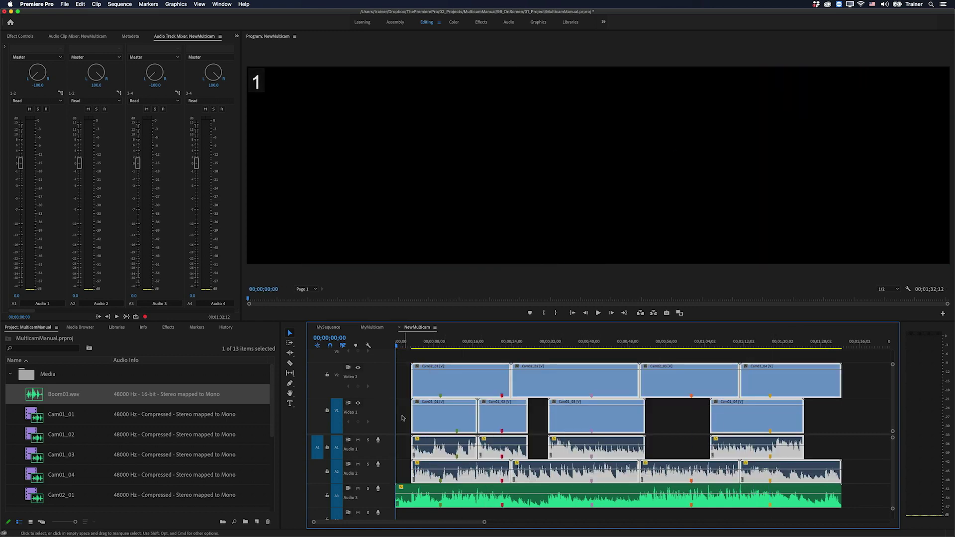
pyautogui.click(462, 426)
pyautogui.moveTo(462, 425); pyautogui.dragTo(447, 427)
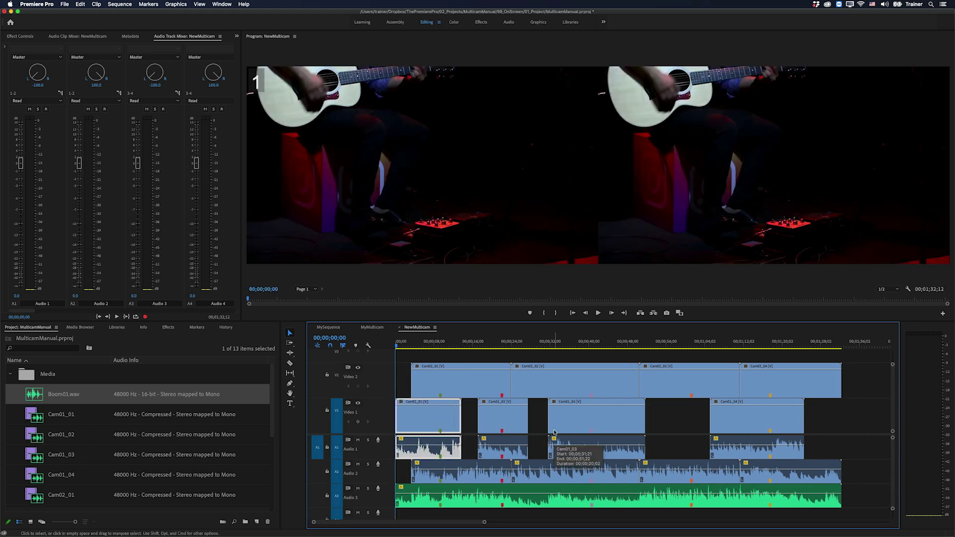
# Step: Collapse the Media bin and select the NewMulticam sequence
pyautogui.click(64, 376)
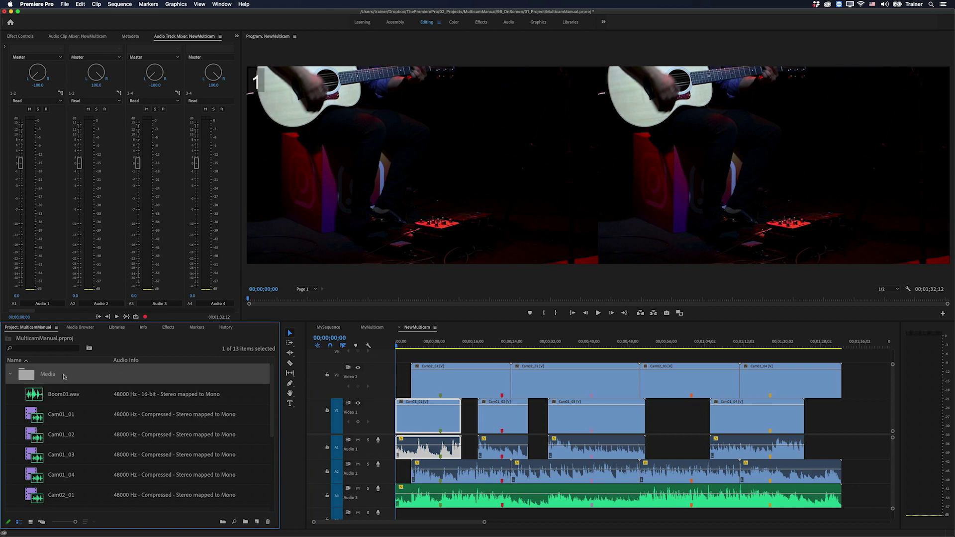
pyautogui.press('Left')
pyautogui.click(43, 431)
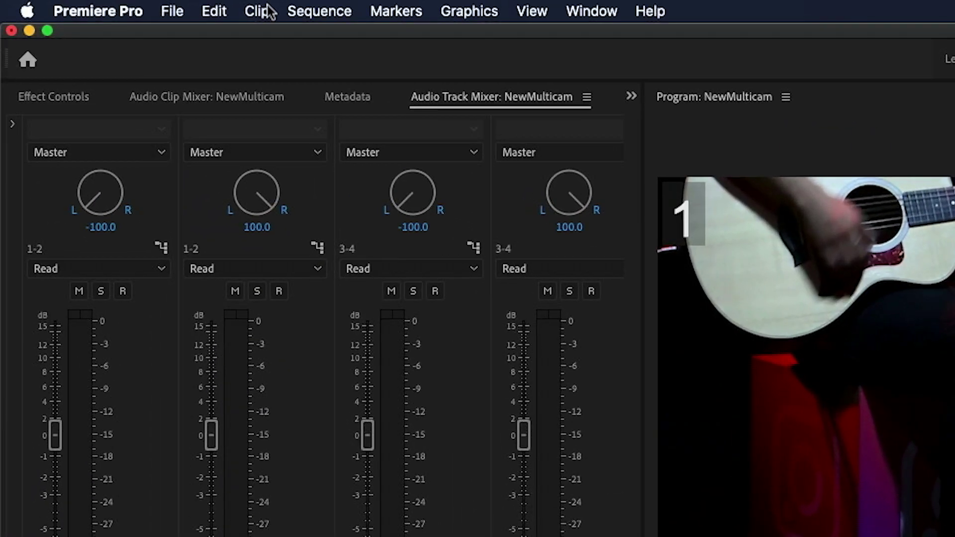
# Step: Set NewMulticam's audio channels to the Mono preset with 2 clips, Clip 2 on source channel 3
pyautogui.click(123, 8)
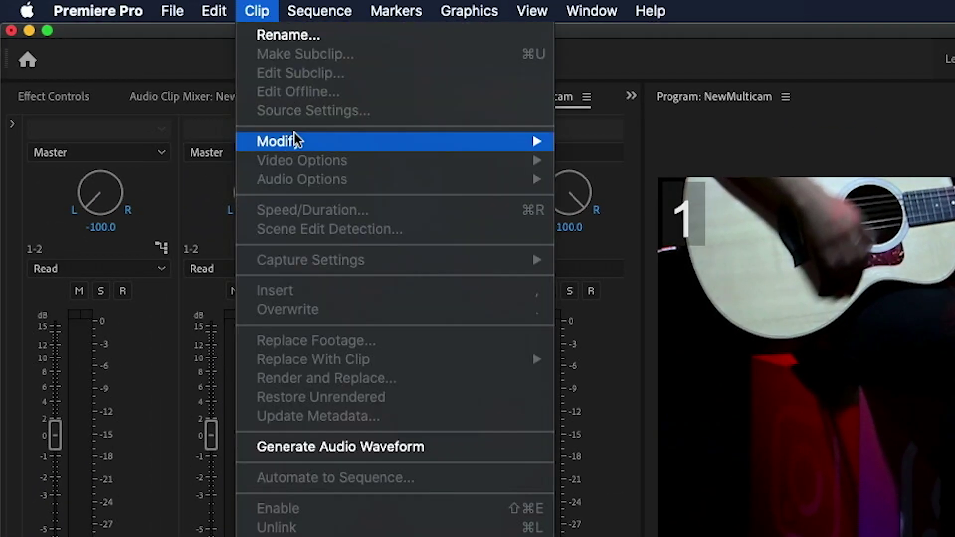
pyautogui.moveTo(295, 140)
pyautogui.click(610, 138)
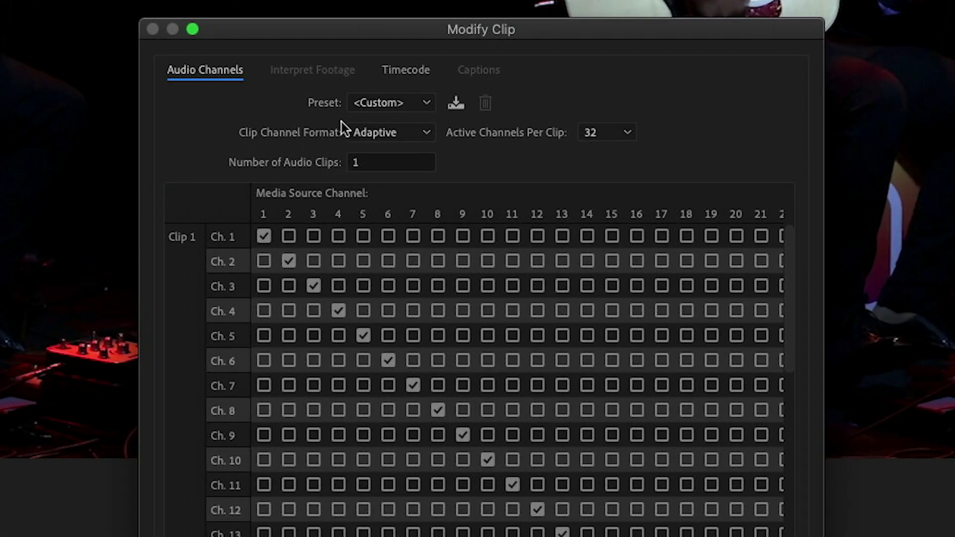
pyautogui.click(381, 102)
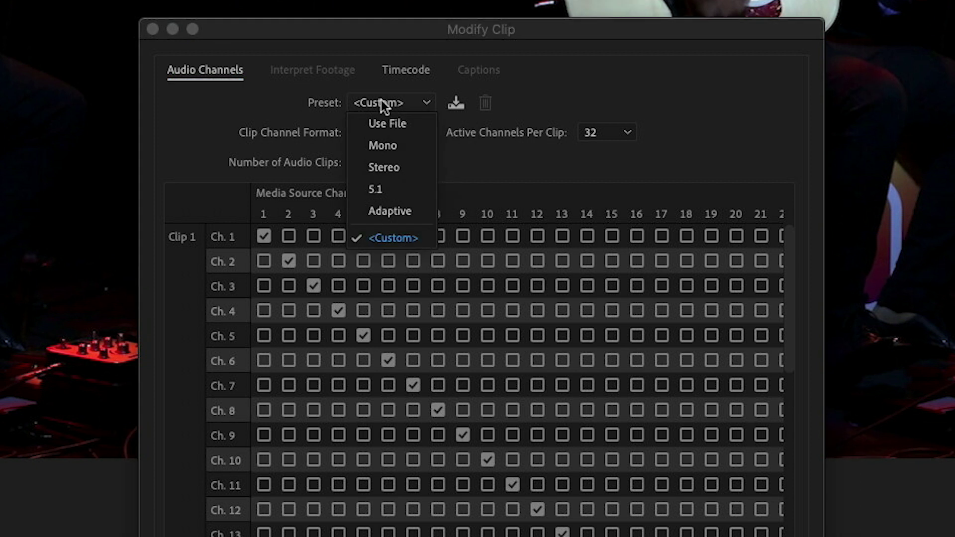
pyautogui.click(414, 148)
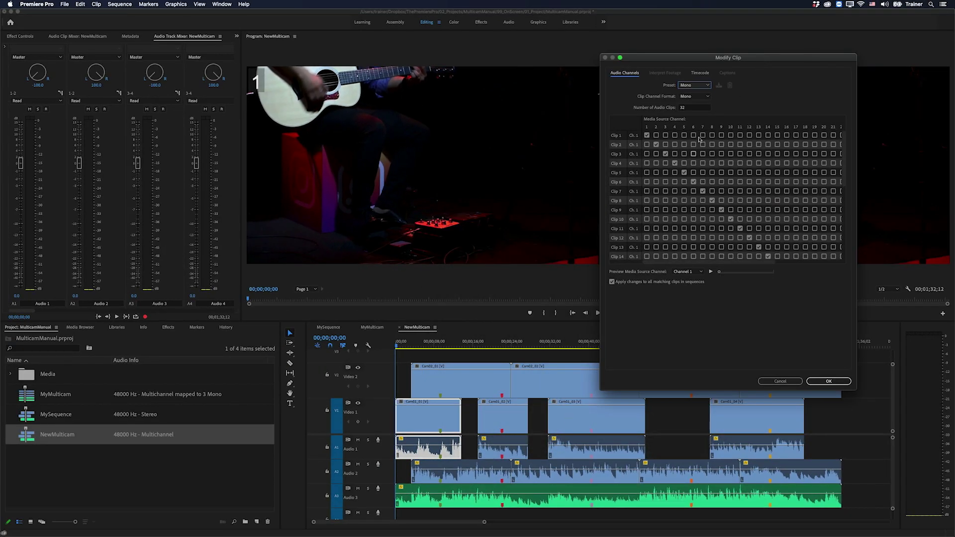
pyautogui.click(689, 109)
pyautogui.write('2')
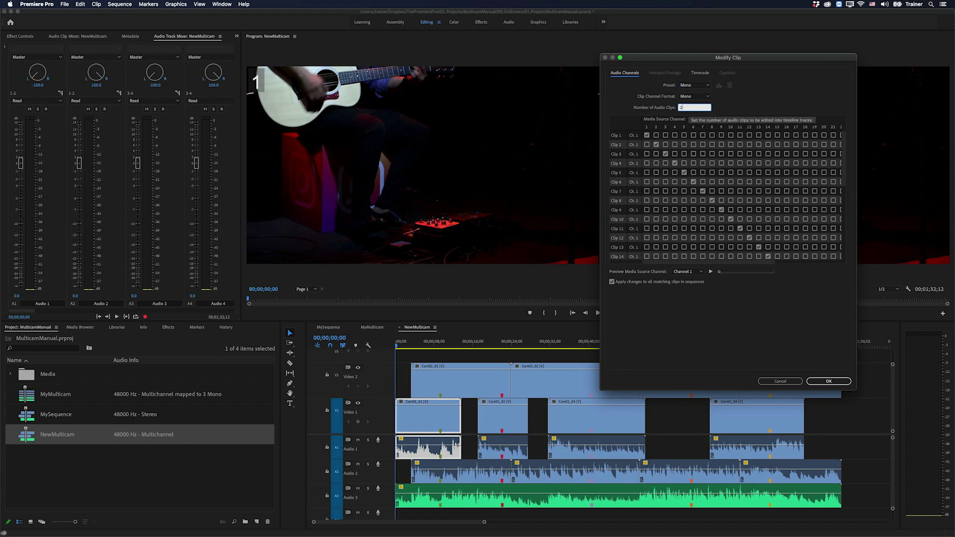
pyautogui.press('Tab')
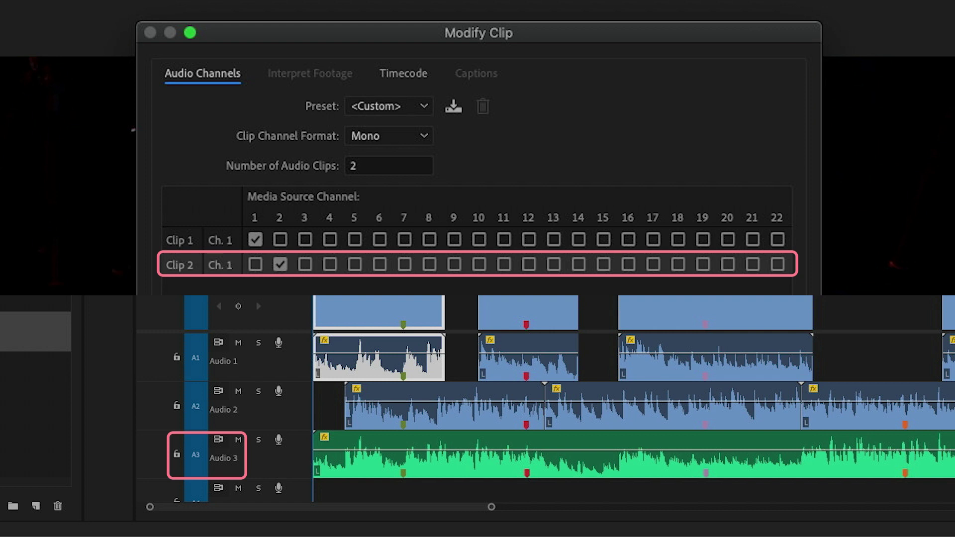
pyautogui.click(305, 265)
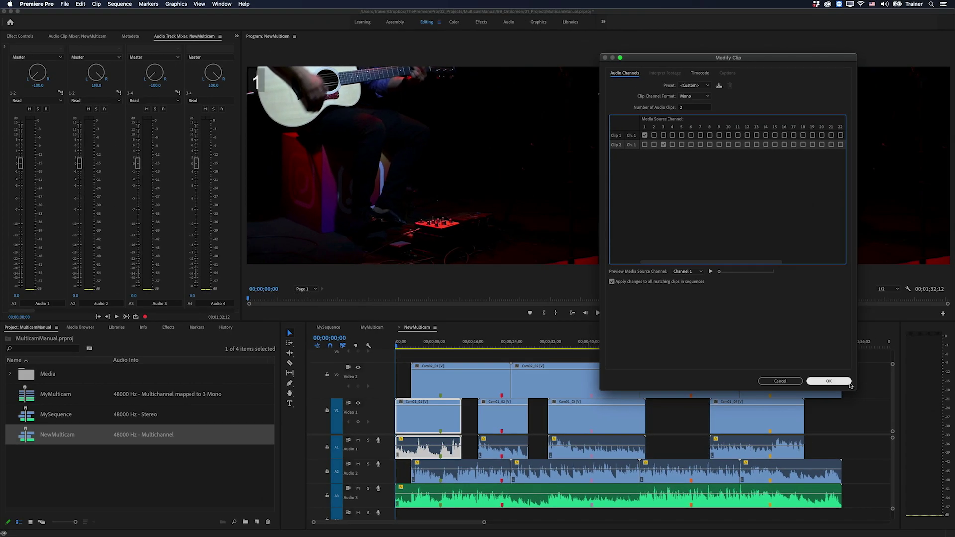
pyautogui.click(849, 385)
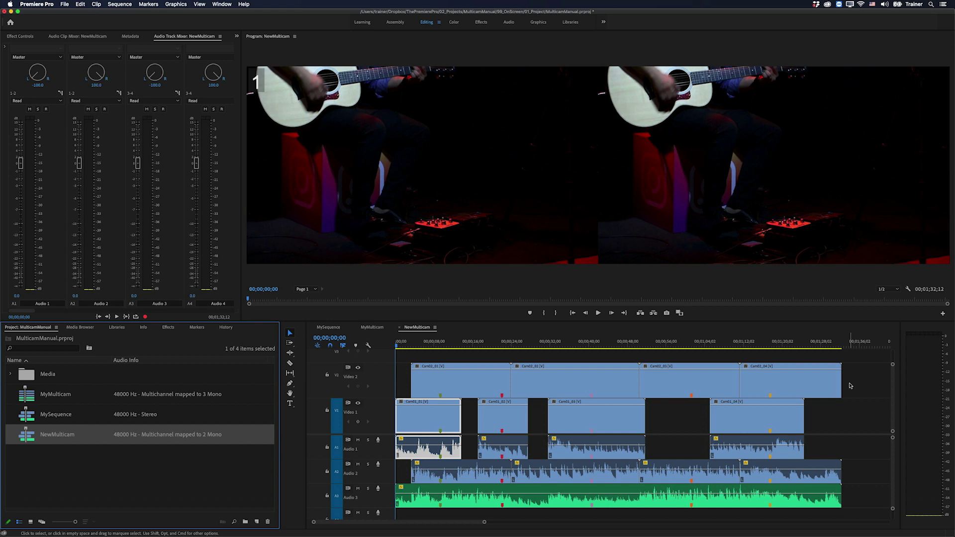
# Step: Load NewMulticam into the Source monitor, enable Multi-Camera view, and deselect the project items
pyautogui.hotkey('shift', '2')
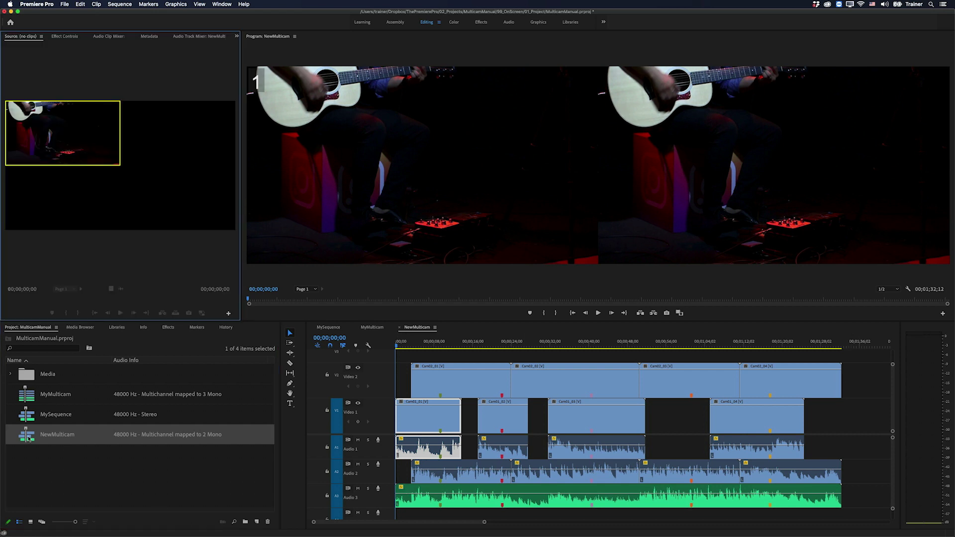
pyautogui.hotkey('shift', '1')
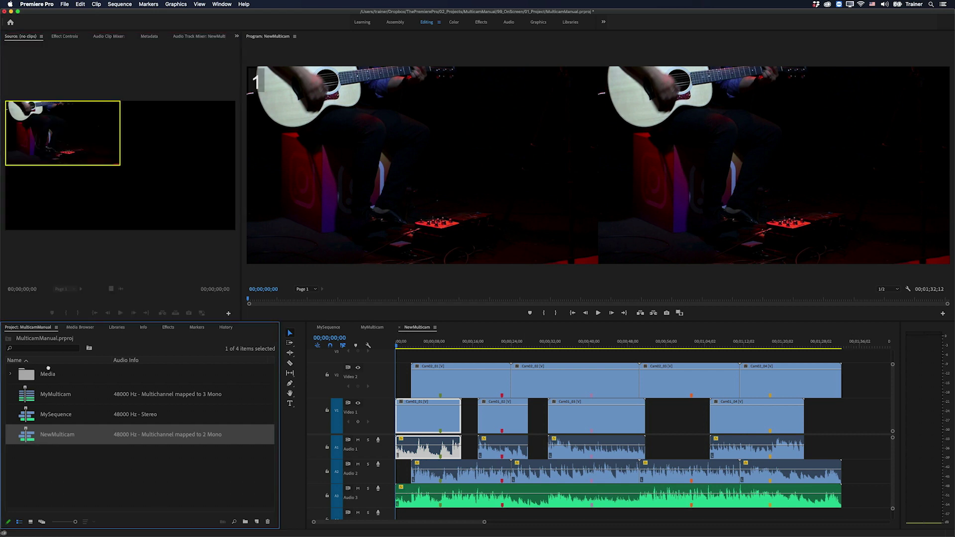
pyautogui.click(80, 201)
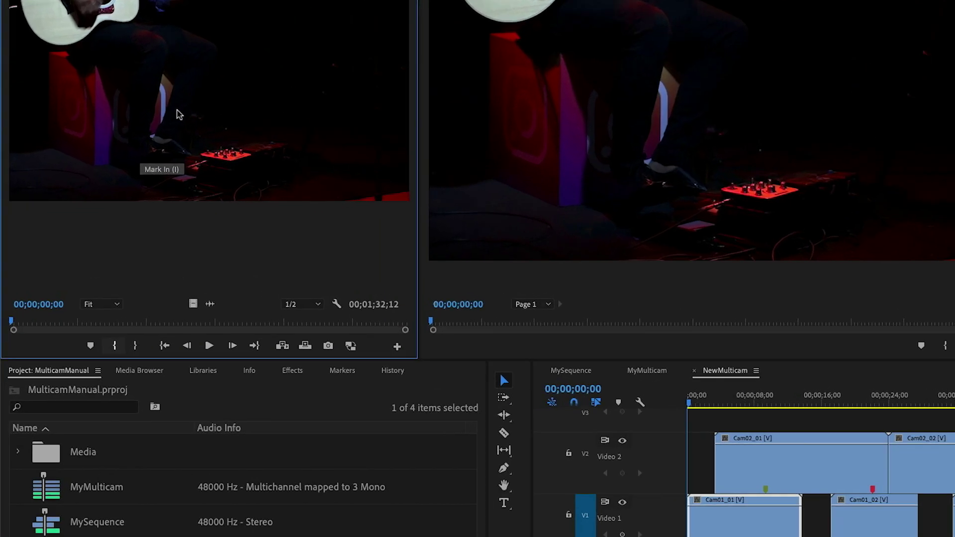
pyautogui.rightClick(179, 114)
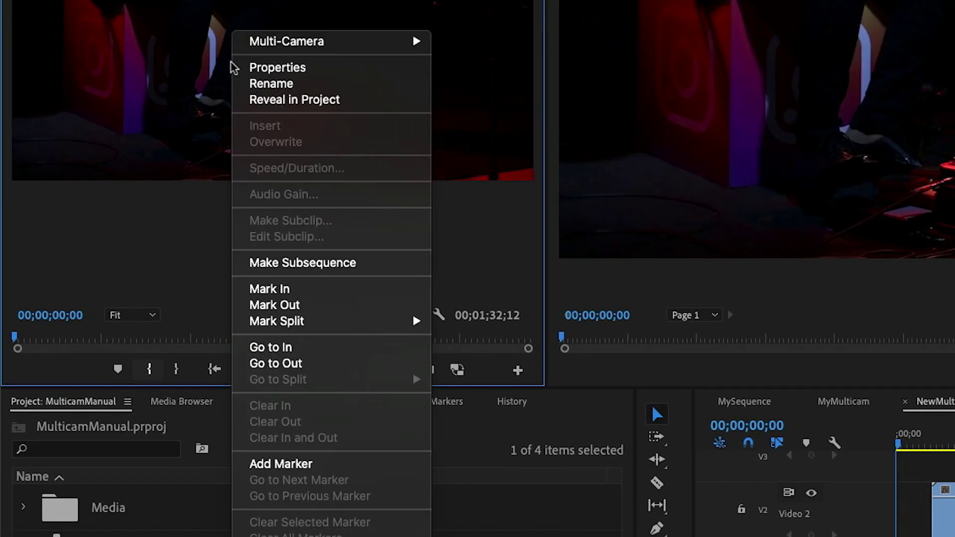
pyautogui.moveTo(253, 46)
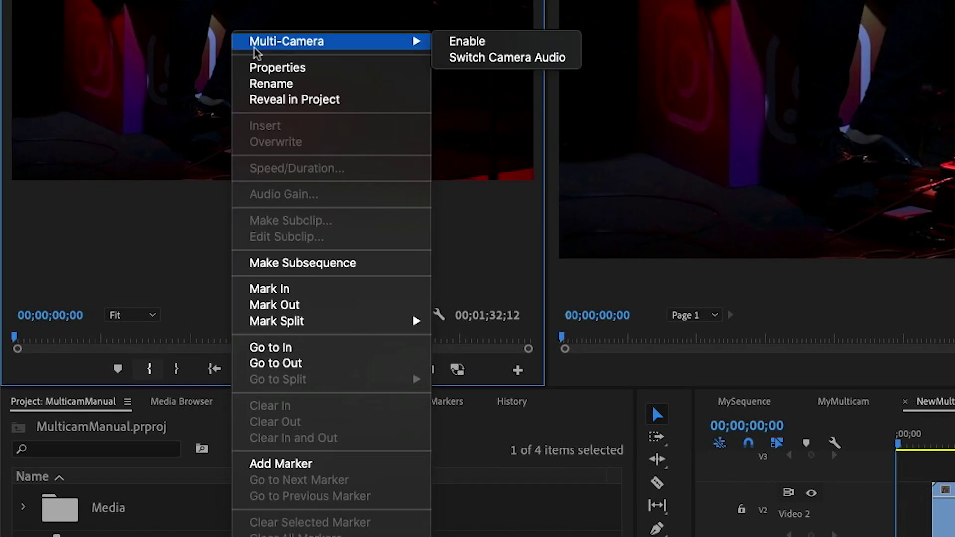
pyautogui.click(459, 42)
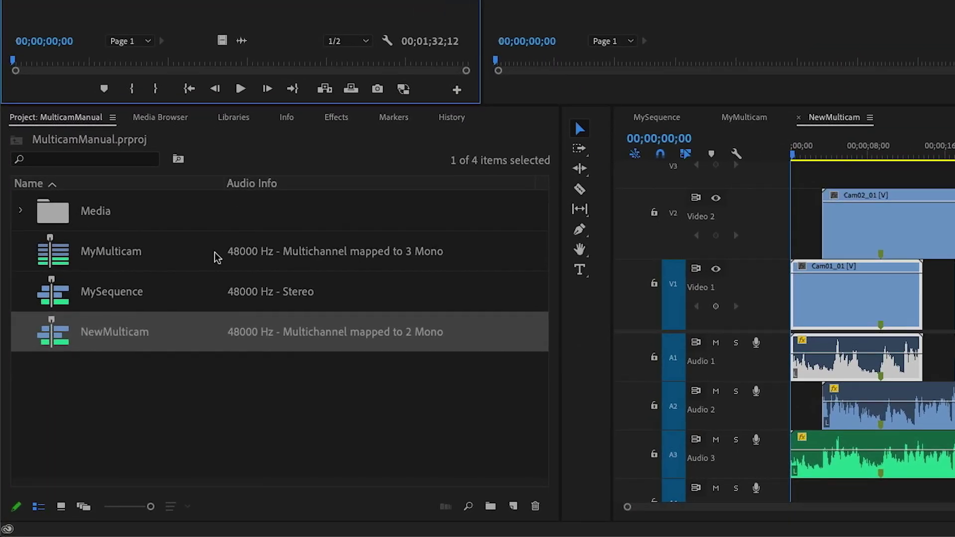
pyautogui.click(54, 369)
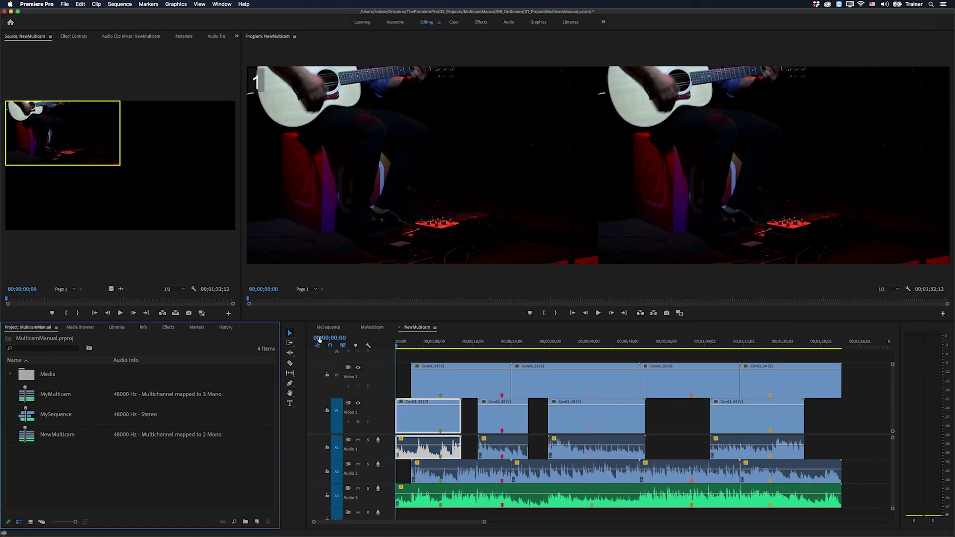
# Step: Clear every existing clip out of the MySequence timeline
pyautogui.click(329, 327)
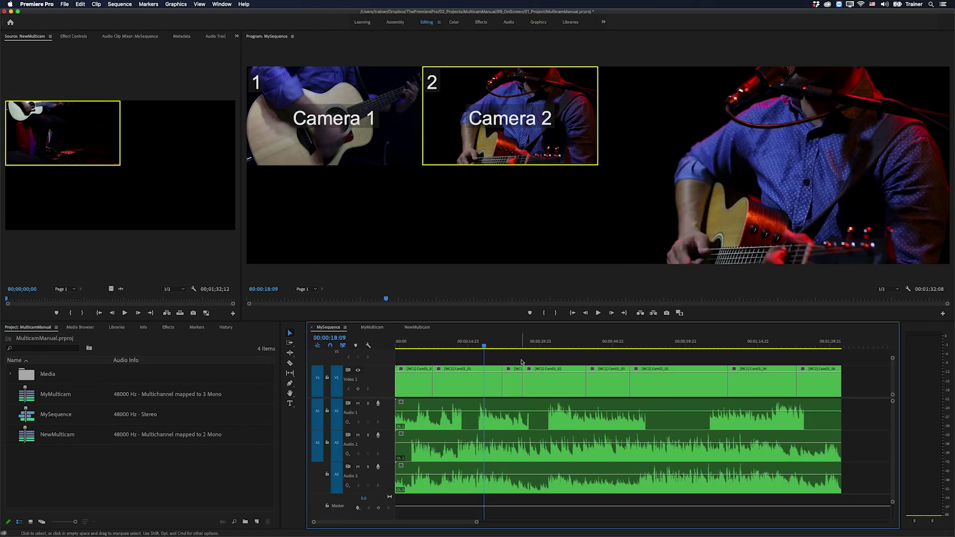
pyautogui.press('super+a')
pyautogui.press('Delete')
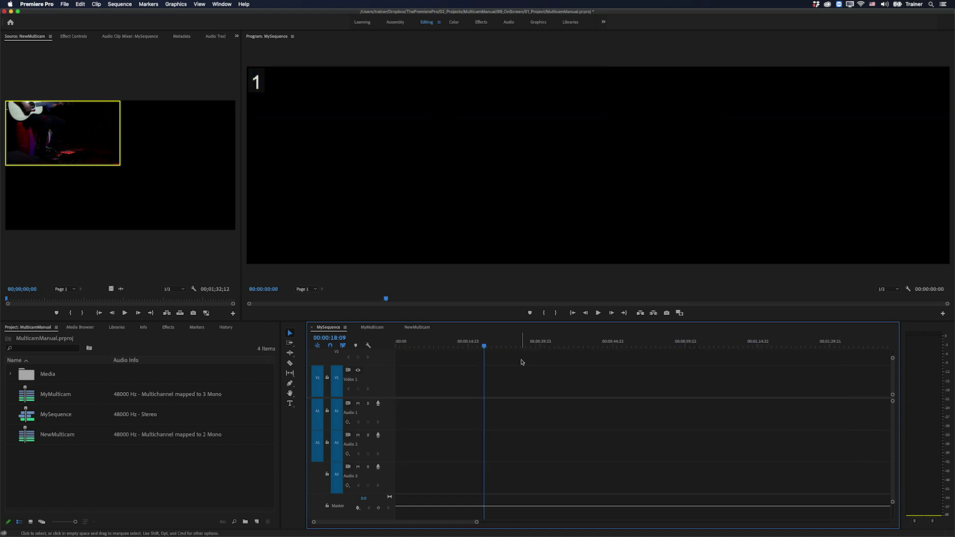
# Step: Place the NewMulticam clip into the MySequence timeline and select it
pyautogui.click(56, 437)
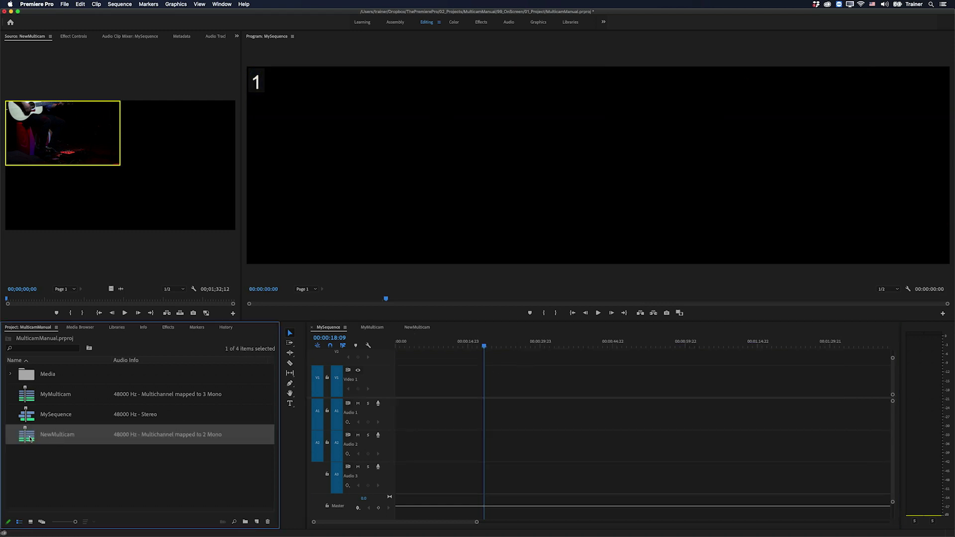
pyautogui.moveTo(30, 438); pyautogui.dragTo(407, 381)
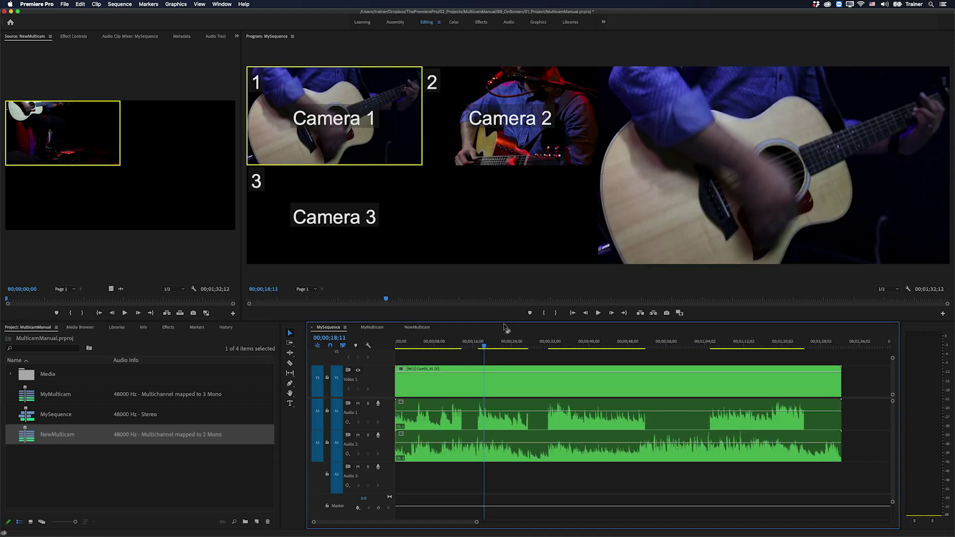
pyautogui.click(497, 380)
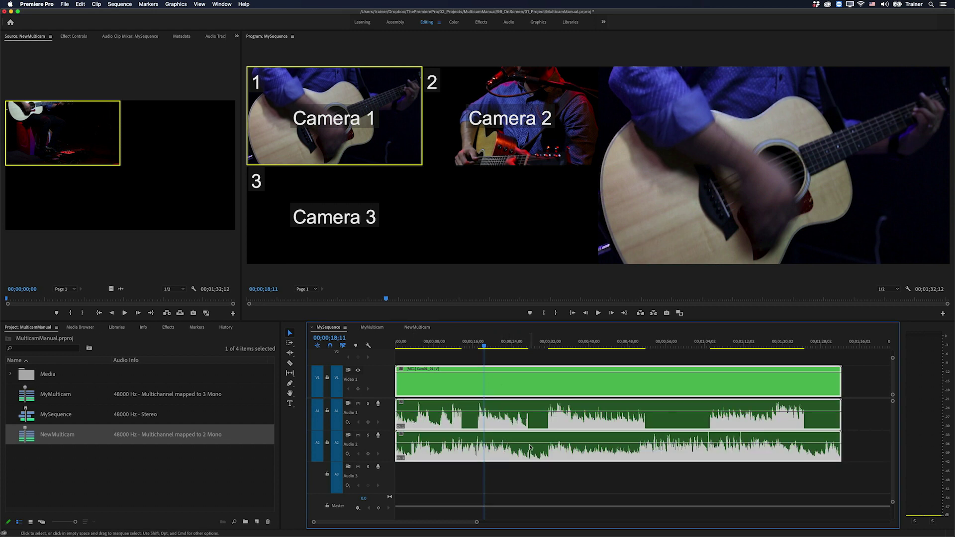
# Step: Make Camera 2 the active angle of the multicam clip
pyautogui.click(492, 146)
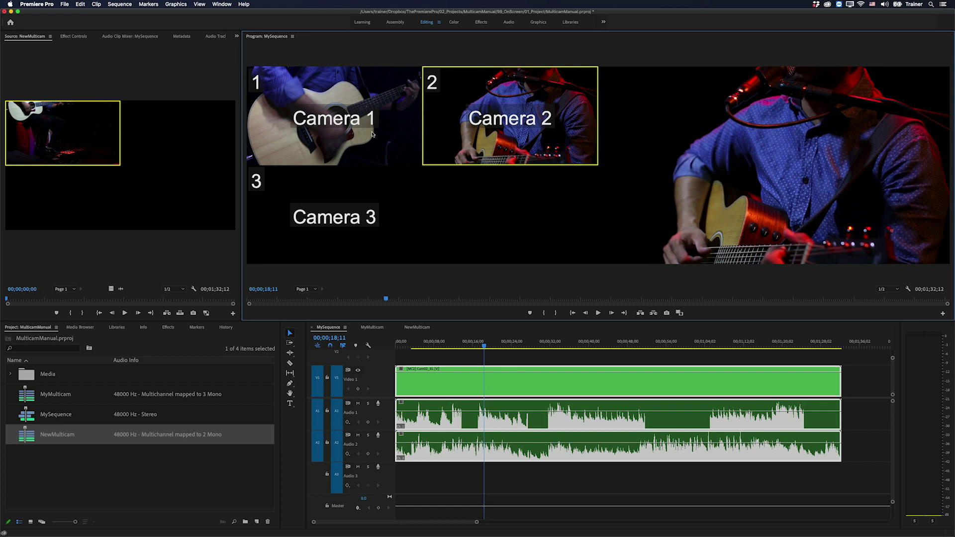
pyautogui.press('super+z')
pyautogui.click(502, 134)
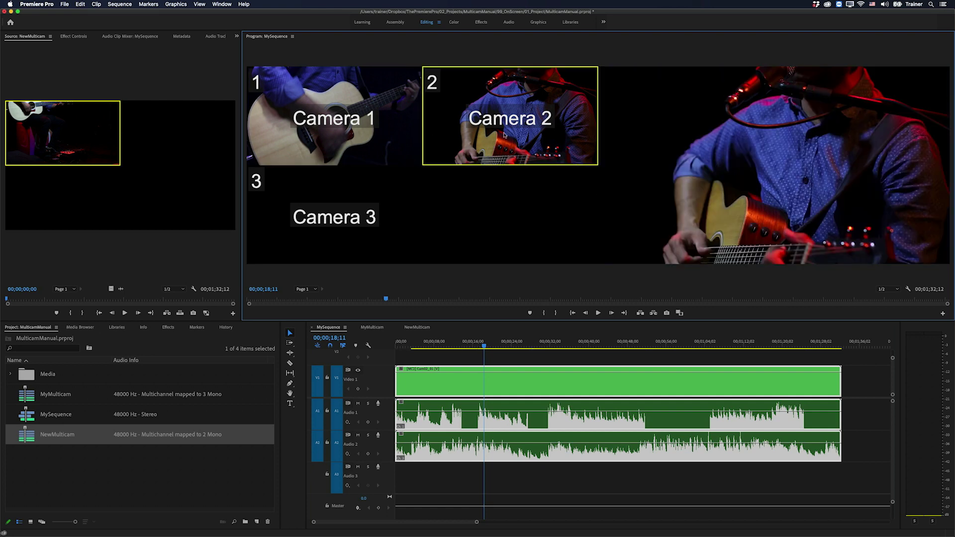